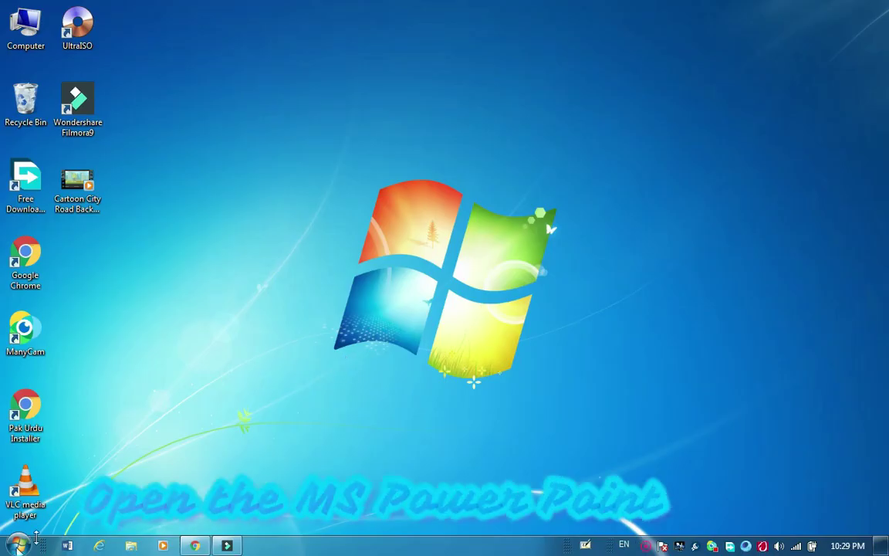
Launch PowerPoint 2013 from the Start menu and create a blank presentation.
{"action": "left_click", "coordinate": [17, 545]}
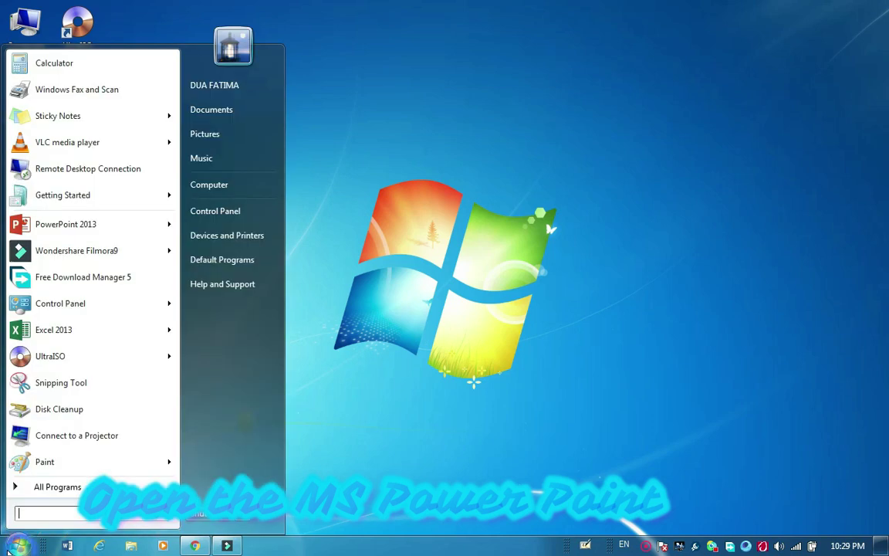
{"action": "left_click", "coordinate": [94, 233]}
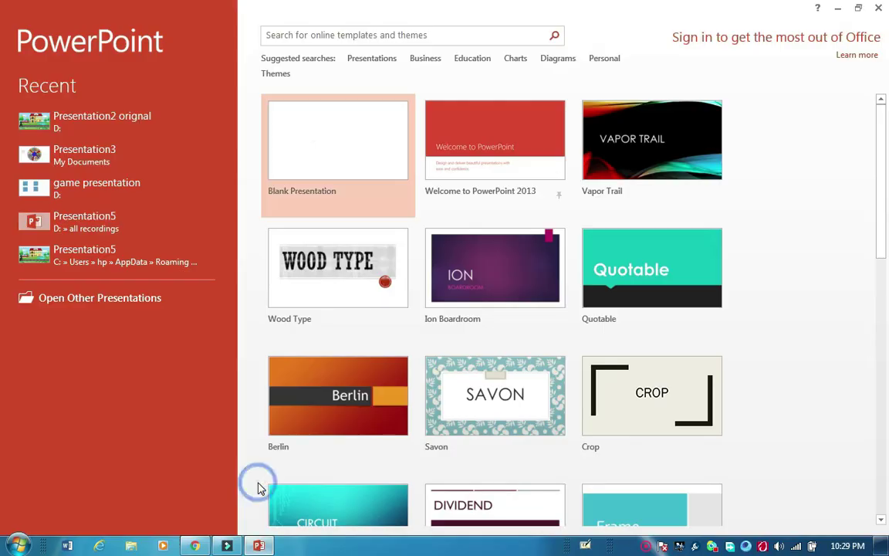
{"action": "left_click", "coordinate": [317, 99]}
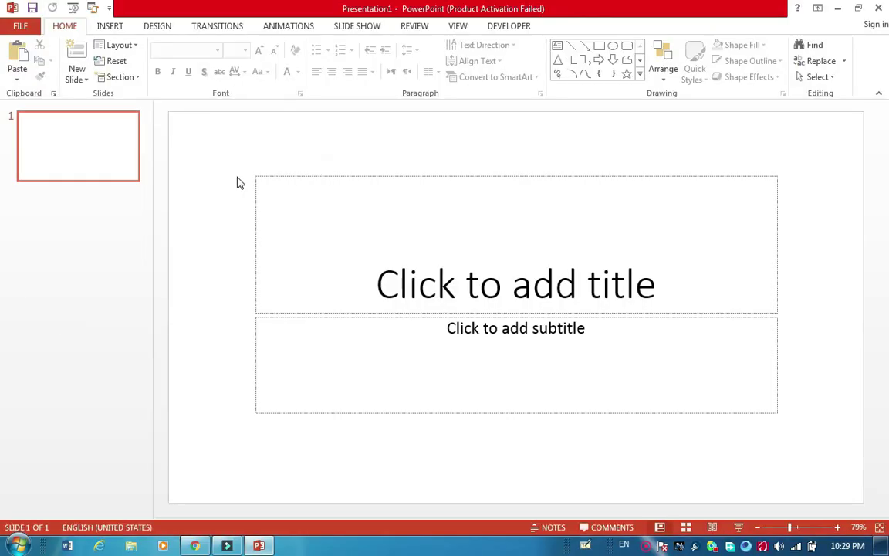
Replace the title slide with a single Blank-layout slide, then minimize PowerPoint.
{"action": "left_click", "coordinate": [84, 77]}
{"action": "left_click", "coordinate": [89, 255]}
{"action": "left_click", "coordinate": [69, 145]}
{"action": "key", "text": "Delete"}
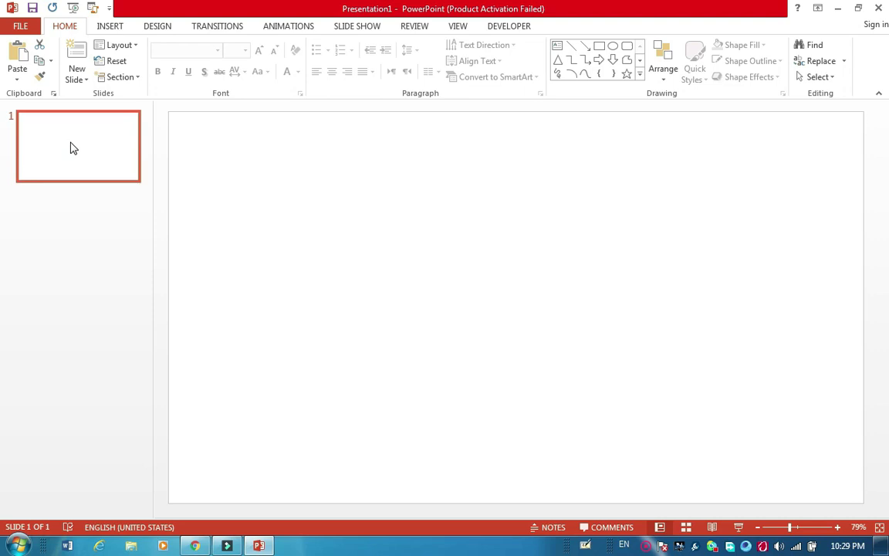
{"action": "left_click", "coordinate": [282, 187]}
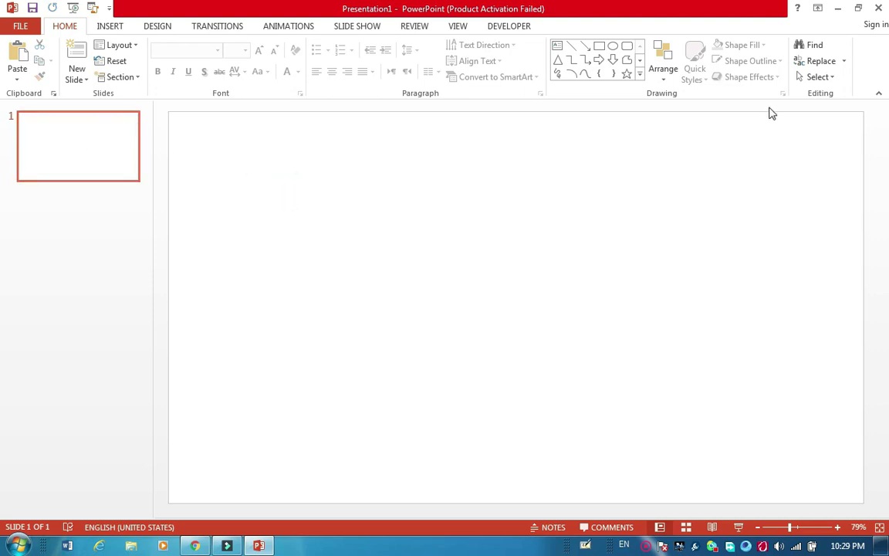
{"action": "left_click", "coordinate": [838, 9]}
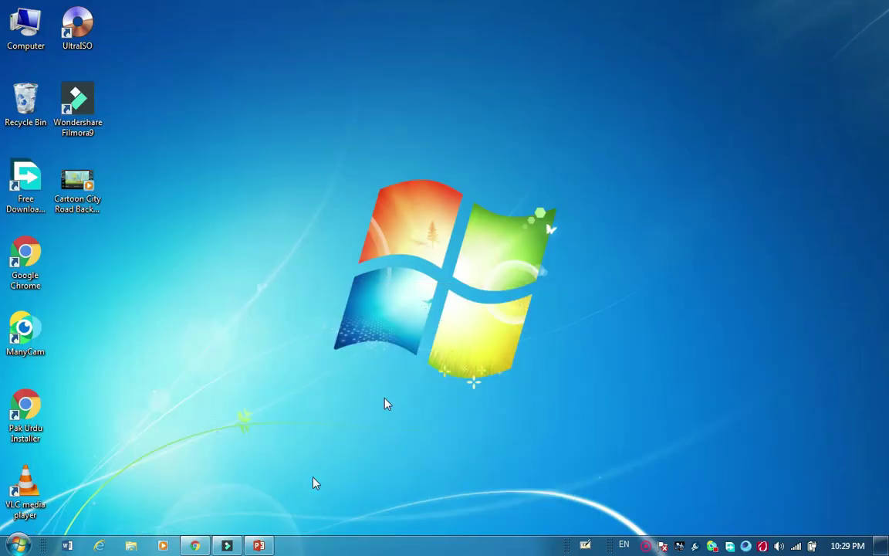
Open Chrome, search Google for 'pixabay pics', and open the Pixabay home page.
{"action": "left_click", "coordinate": [187, 548]}
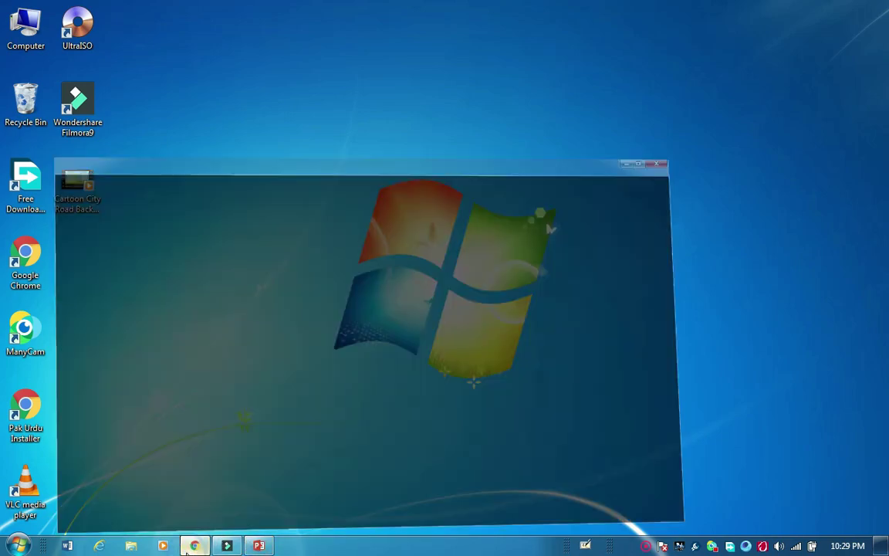
{"action": "left_click", "coordinate": [336, 297]}
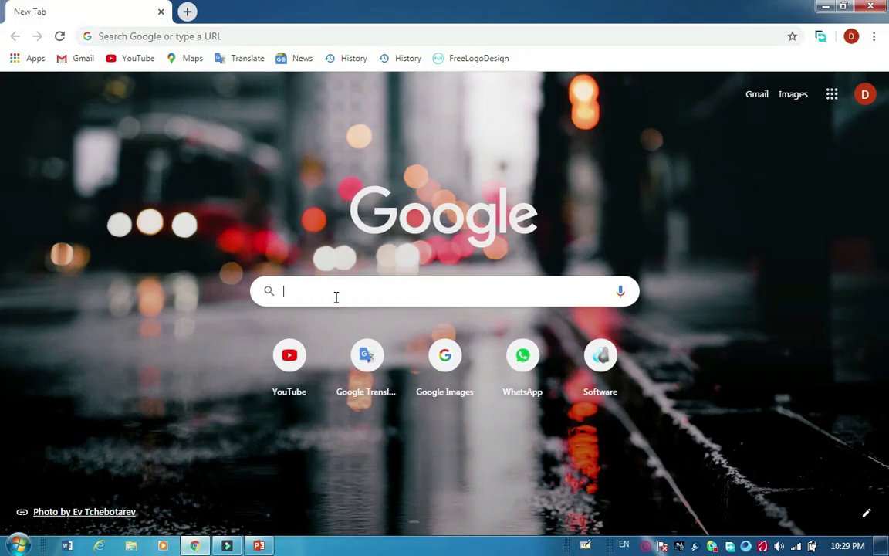
{"action": "type", "text": "pixabay"}
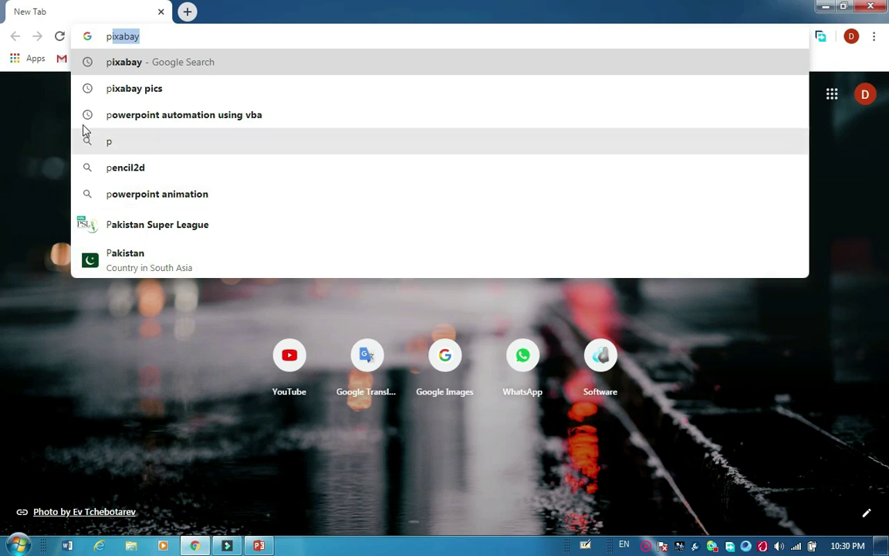
{"action": "left_click", "coordinate": [130, 90]}
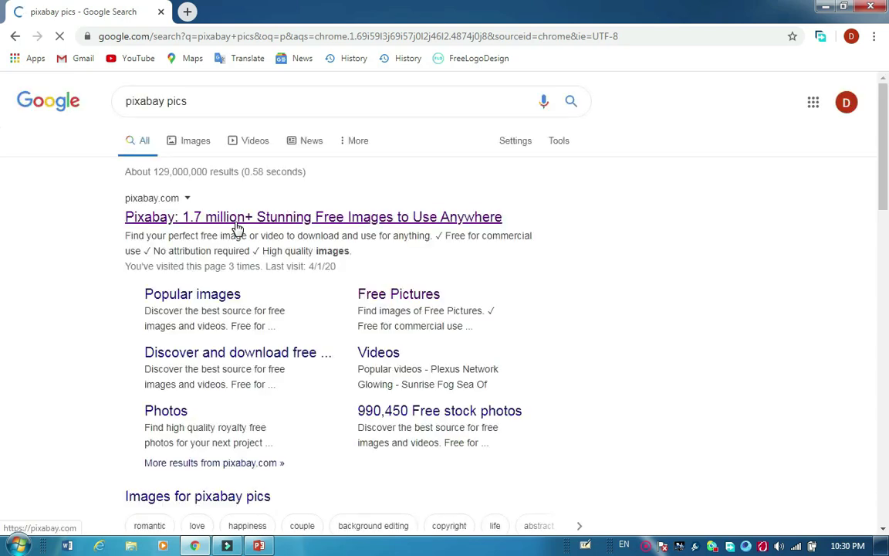
{"action": "left_click", "coordinate": [236, 223]}
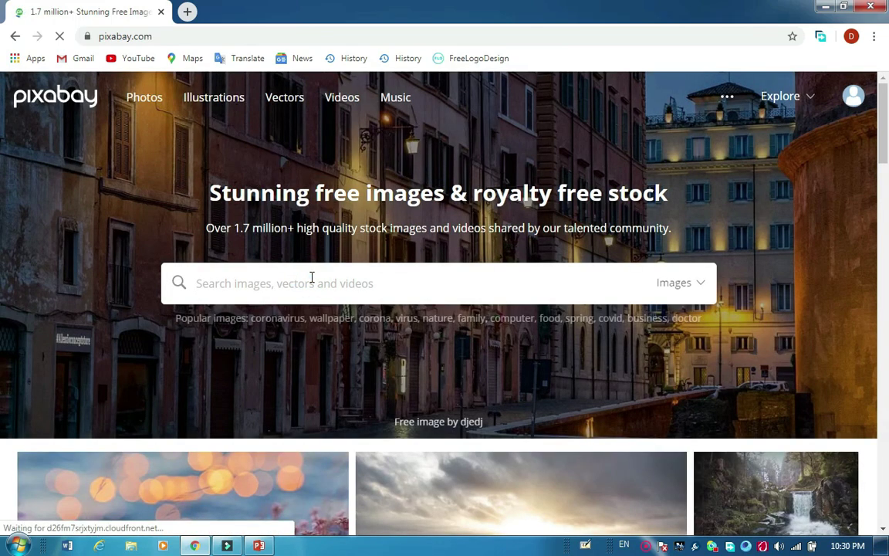
Search Pixabay for 'car' restricted to Vector graphics.
{"action": "type", "text": "car"}
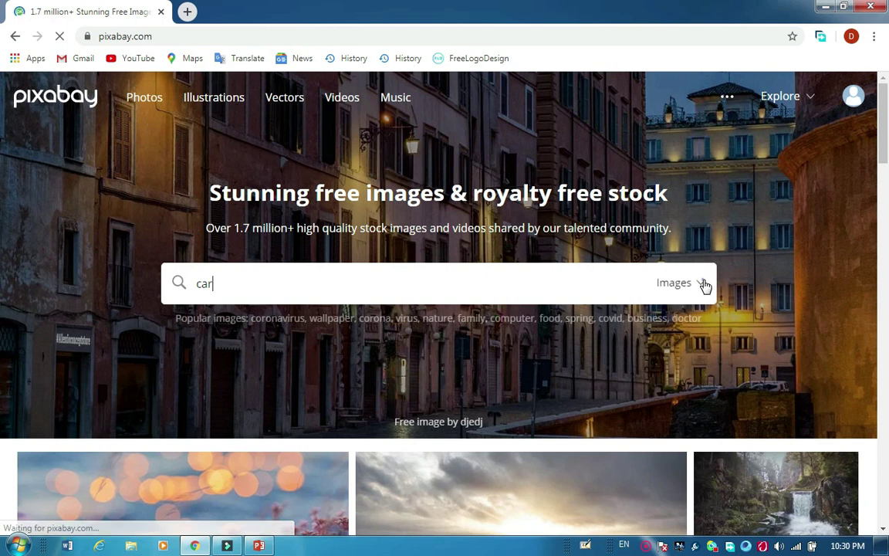
{"action": "left_click", "coordinate": [705, 285]}
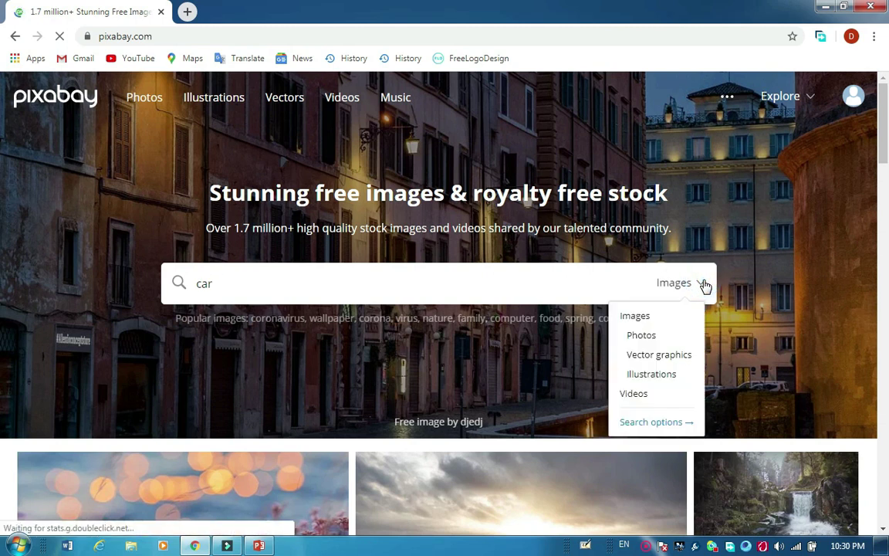
{"action": "left_click", "coordinate": [671, 356]}
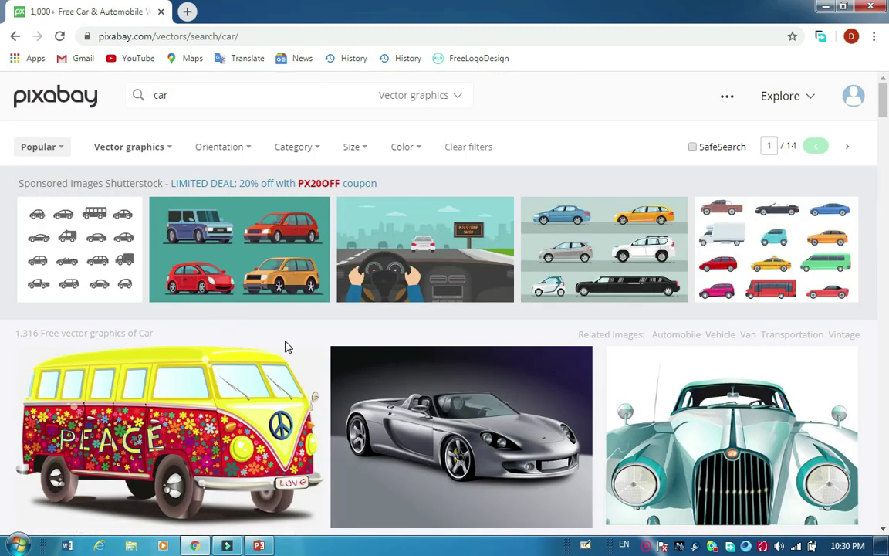
{"action": "mouse_move", "coordinate": [462, 436]}
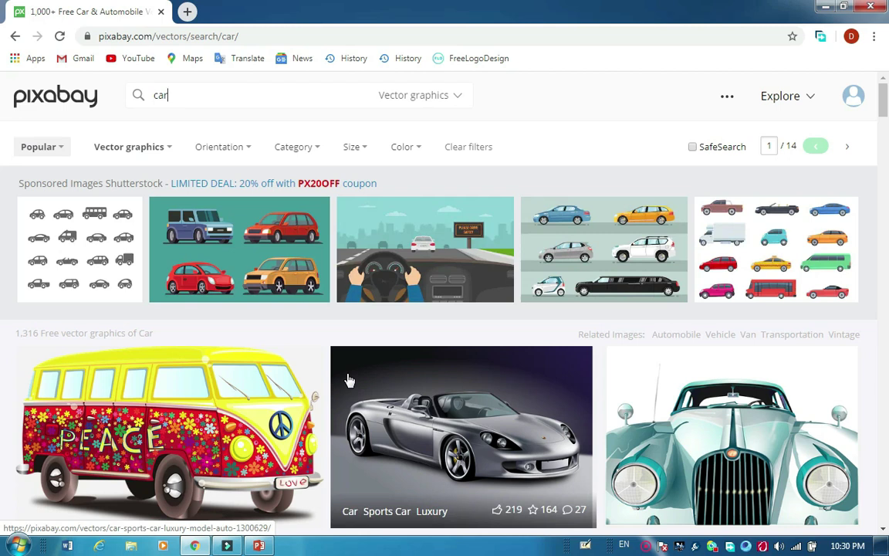
Scroll through the car vector results to the red 'Automobile Car Red' hatchback.
{"action": "scroll", "coordinate": [349, 380], "scroll_direction": "down", "scroll_amount": 2}
{"action": "scroll", "coordinate": [348, 380], "scroll_direction": "down", "scroll_amount": 6}
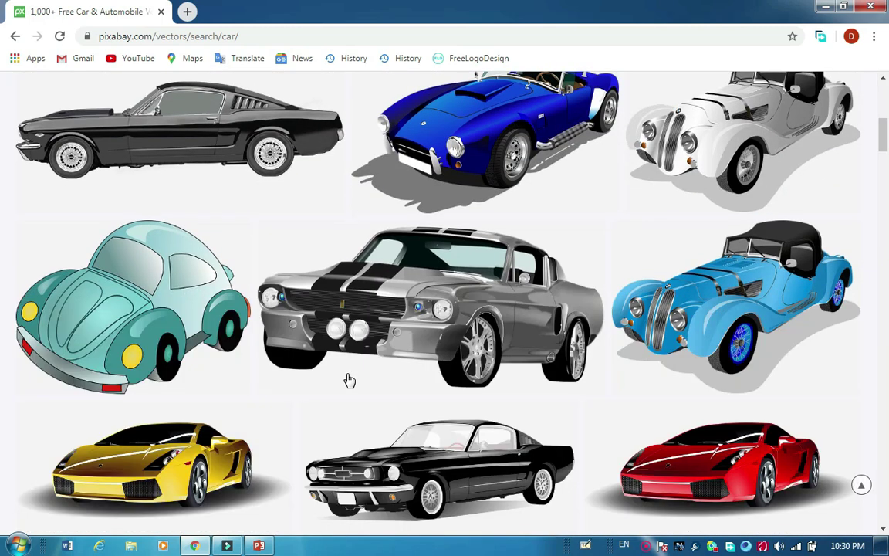
{"action": "scroll", "coordinate": [349, 380], "scroll_direction": "down", "scroll_amount": 4}
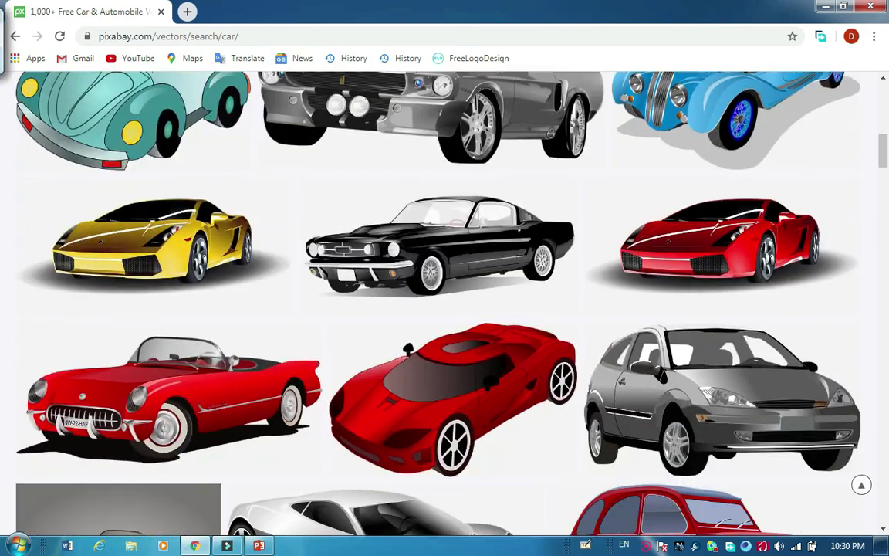
{"action": "scroll", "coordinate": [349, 380], "scroll_direction": "down", "scroll_amount": 2}
{"action": "scroll", "coordinate": [349, 380], "scroll_direction": "down", "scroll_amount": 3}
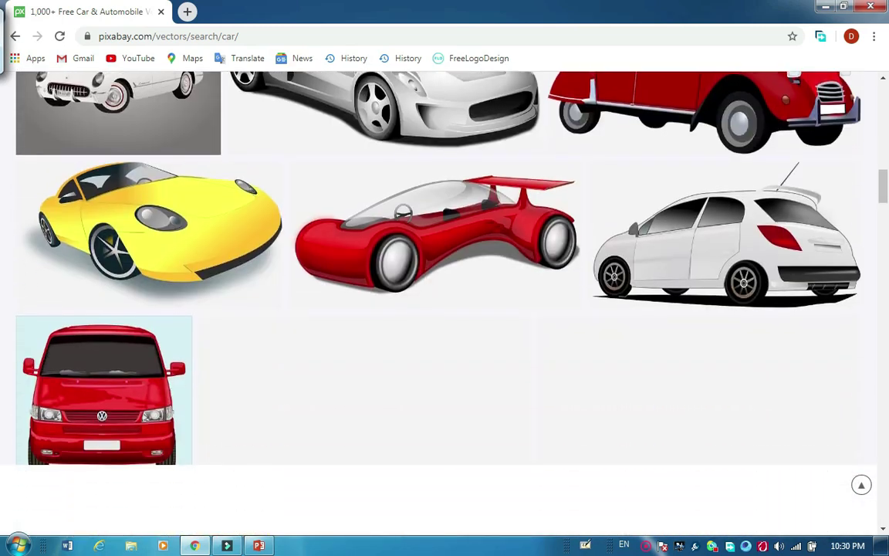
{"action": "scroll", "coordinate": [348, 379], "scroll_direction": "down", "scroll_amount": 2}
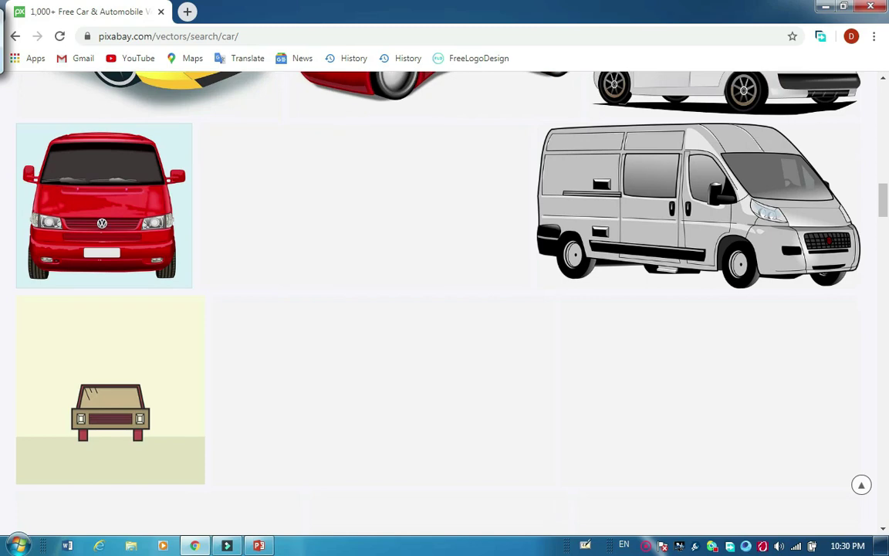
{"action": "scroll", "coordinate": [86, 247], "scroll_direction": "up", "scroll_amount": 1}
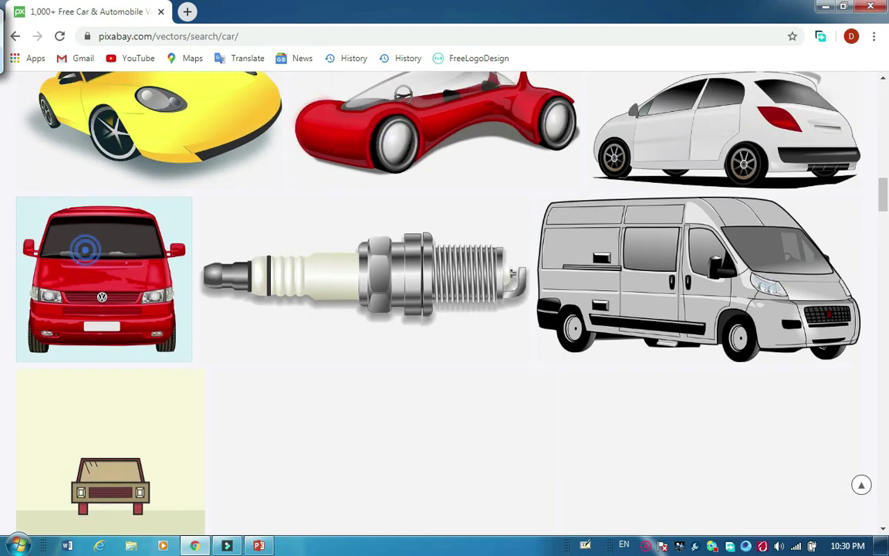
{"action": "scroll", "coordinate": [85, 248], "scroll_direction": "up", "scroll_amount": 4}
{"action": "scroll", "coordinate": [86, 248], "scroll_direction": "up", "scroll_amount": 2}
{"action": "scroll", "coordinate": [86, 247], "scroll_direction": "up", "scroll_amount": 3}
{"action": "scroll", "coordinate": [86, 248], "scroll_direction": "up", "scroll_amount": 3}
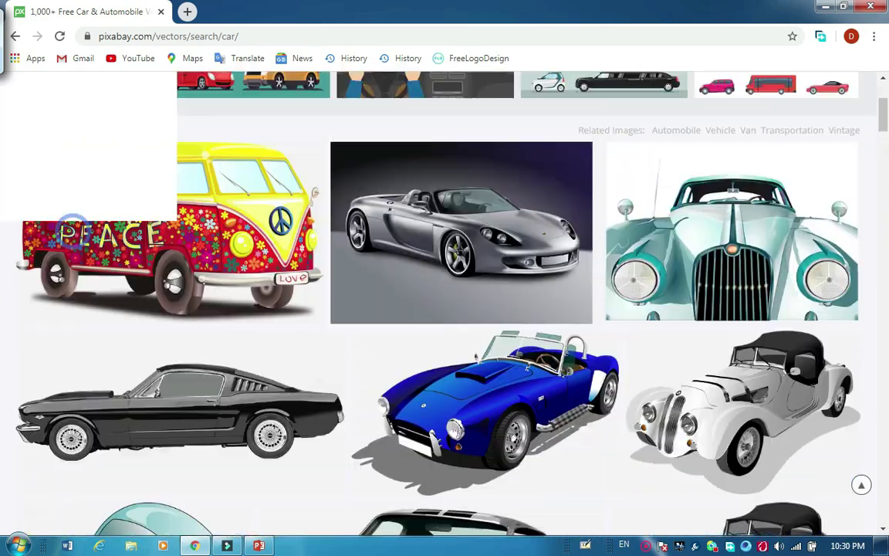
{"action": "scroll", "coordinate": [86, 248], "scroll_direction": "up", "scroll_amount": 2}
{"action": "scroll", "coordinate": [445, 301], "scroll_direction": "down", "scroll_amount": 3}
{"action": "scroll", "coordinate": [444, 301], "scroll_direction": "up", "scroll_amount": 2}
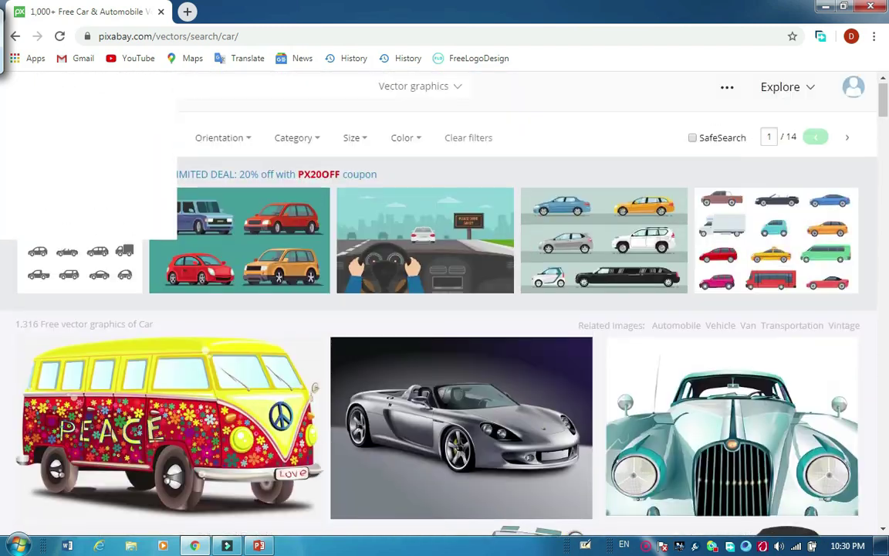
{"action": "scroll", "coordinate": [444, 301], "scroll_direction": "up", "scroll_amount": 1}
{"action": "scroll", "coordinate": [444, 301], "scroll_direction": "down", "scroll_amount": 5}
{"action": "scroll", "coordinate": [445, 301], "scroll_direction": "down", "scroll_amount": 3}
{"action": "scroll", "coordinate": [445, 301], "scroll_direction": "down", "scroll_amount": 4}
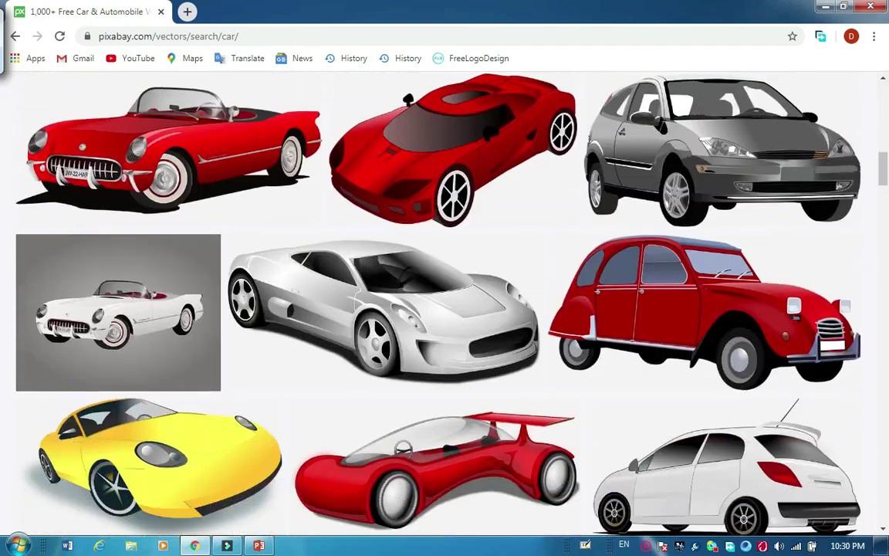
{"action": "scroll", "coordinate": [444, 301], "scroll_direction": "down", "scroll_amount": 1}
{"action": "scroll", "coordinate": [445, 301], "scroll_direction": "down", "scroll_amount": 3}
{"action": "scroll", "coordinate": [445, 301], "scroll_direction": "down", "scroll_amount": 1}
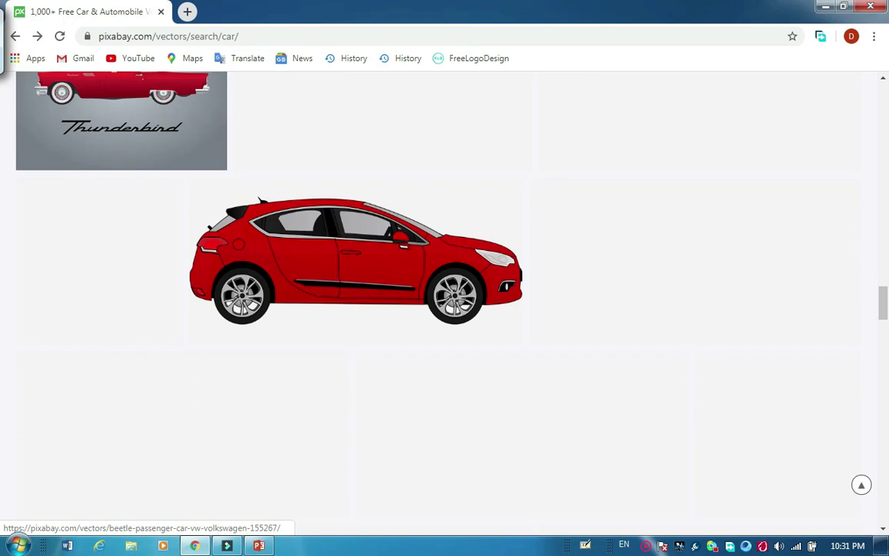
{"action": "scroll", "coordinate": [445, 301], "scroll_direction": "up", "scroll_amount": 2}
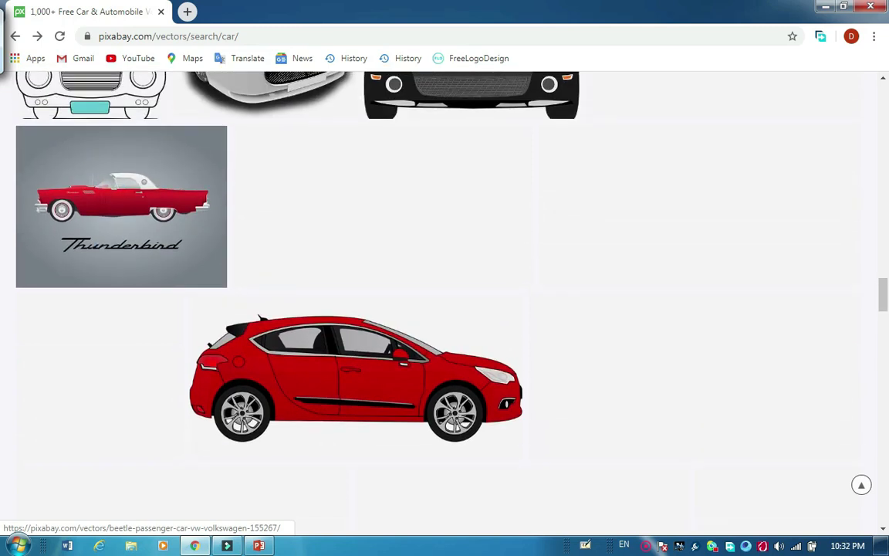
{"action": "scroll", "coordinate": [228, 363], "scroll_direction": "up", "scroll_amount": 2}
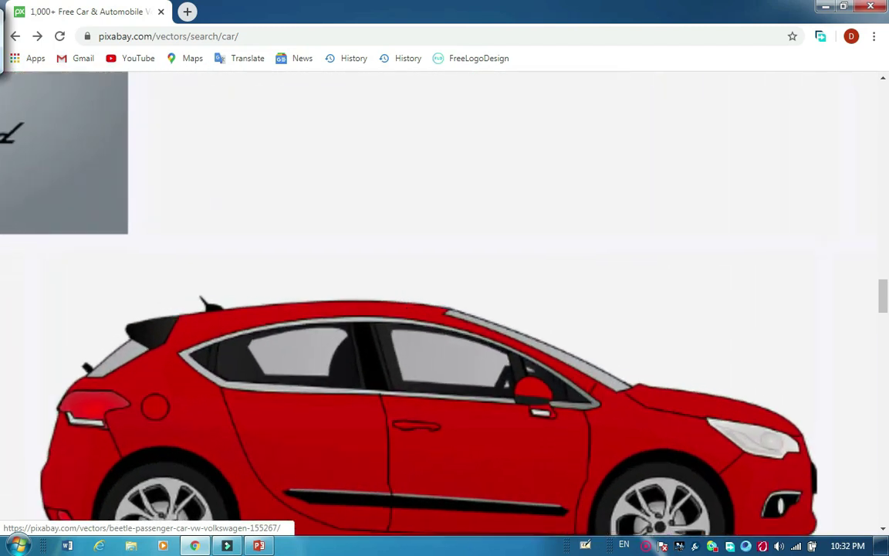
{"action": "scroll", "coordinate": [228, 363], "scroll_direction": "down", "scroll_amount": 2}
{"action": "scroll", "coordinate": [427, 441], "scroll_direction": "down", "scroll_amount": 2}
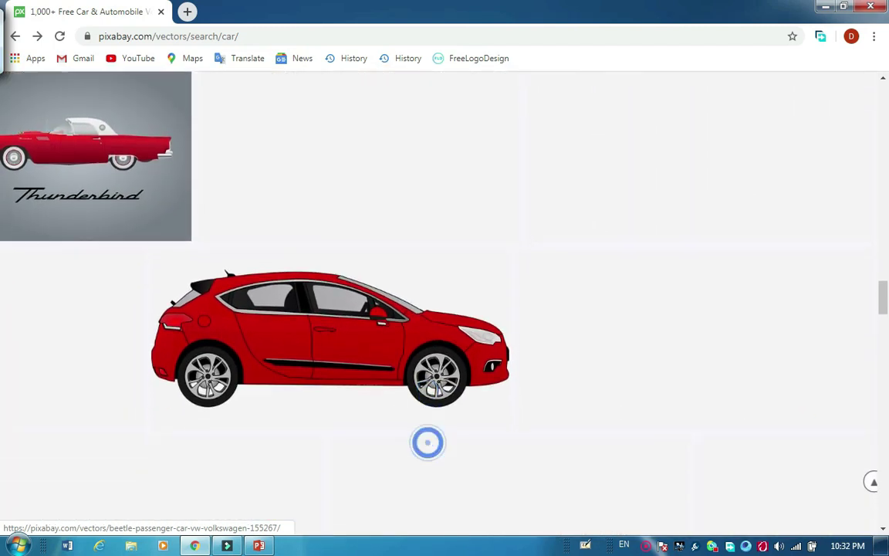
{"action": "mouse_move", "coordinate": [332, 309]}
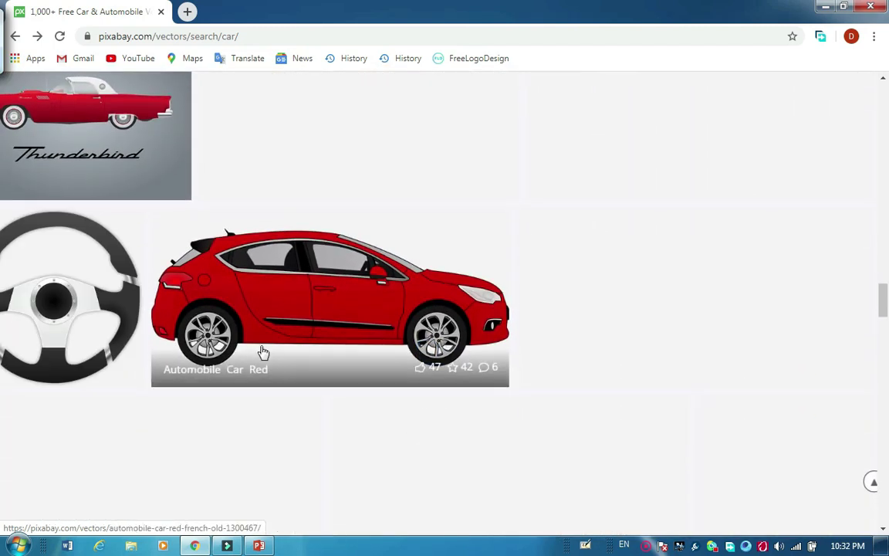
Download the Automobile Car Red image as the Vector graphic SVG rather than a PNG size.
{"action": "left_click", "coordinate": [279, 330]}
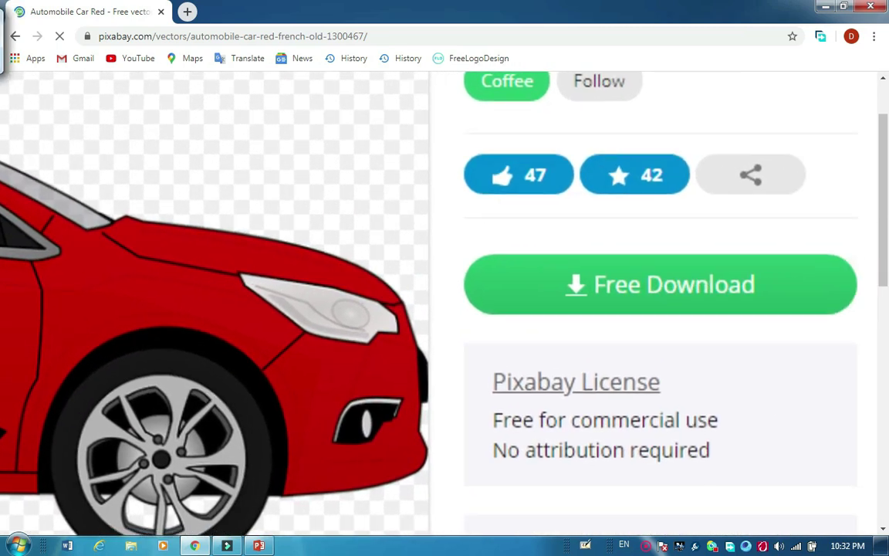
{"action": "left_click", "coordinate": [704, 293]}
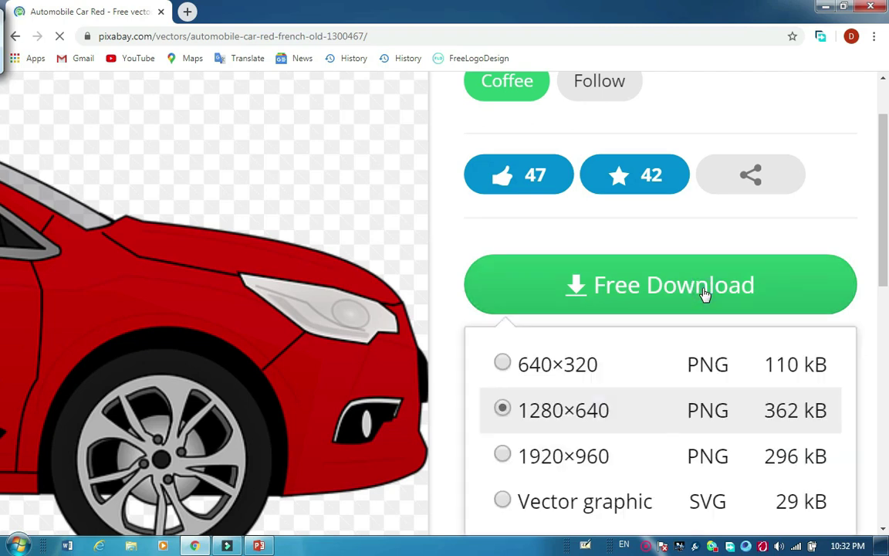
{"action": "scroll", "coordinate": [704, 309], "scroll_direction": "down", "scroll_amount": 3}
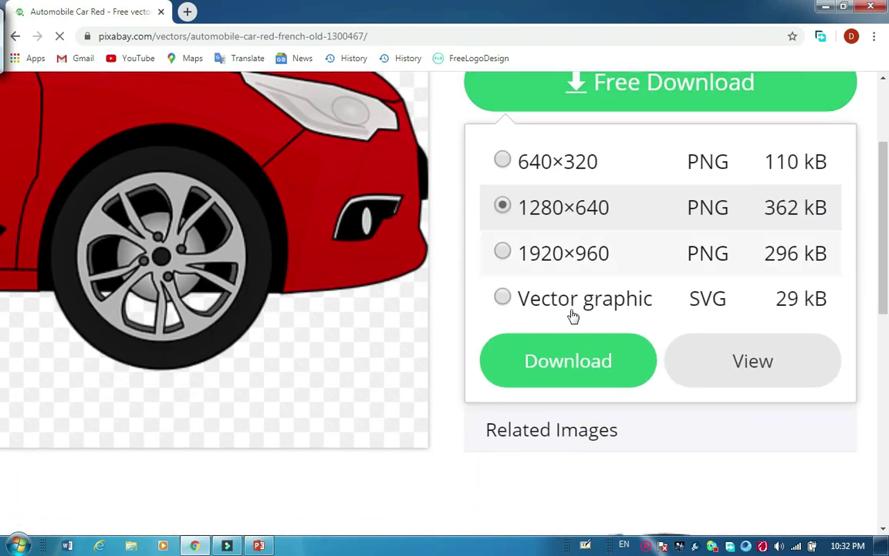
{"action": "scroll", "coordinate": [500, 301], "scroll_direction": "up", "scroll_amount": 2}
{"action": "left_click", "coordinate": [502, 303]}
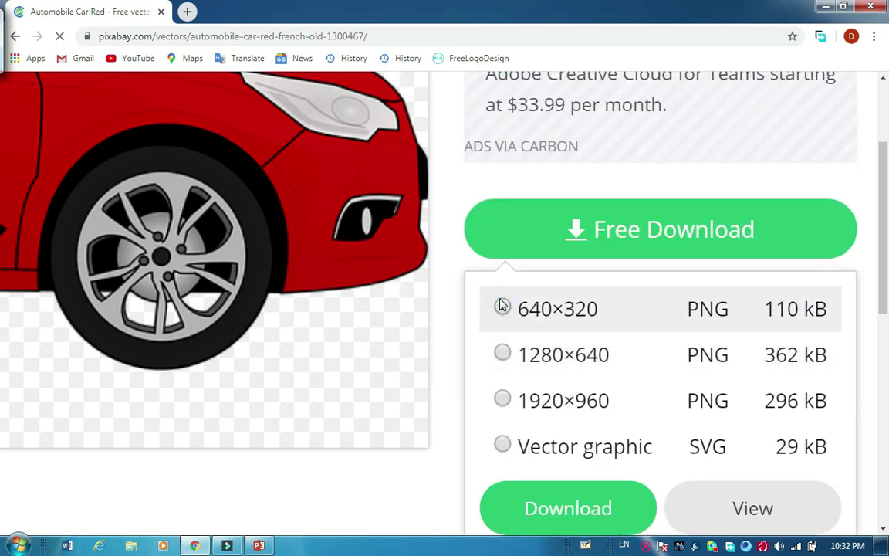
{"action": "left_click", "coordinate": [503, 446]}
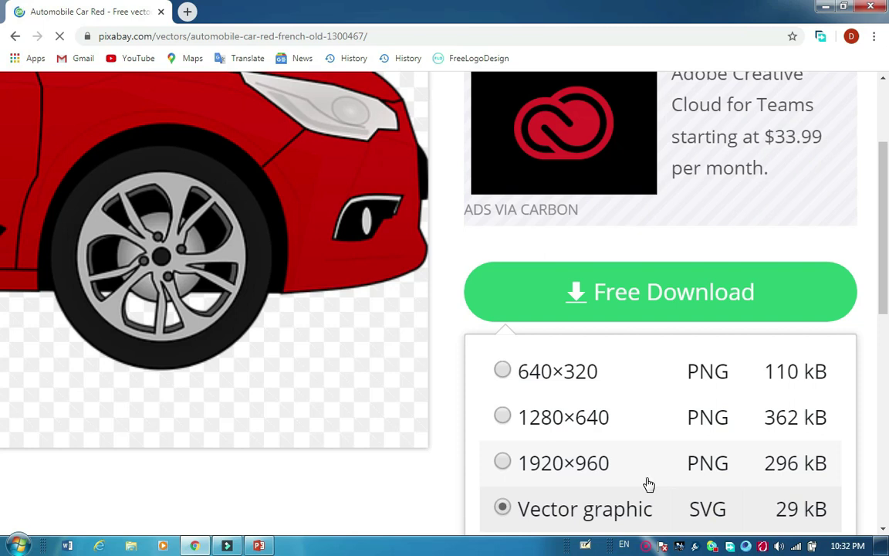
{"action": "scroll", "coordinate": [780, 411], "scroll_direction": "down", "scroll_amount": 3}
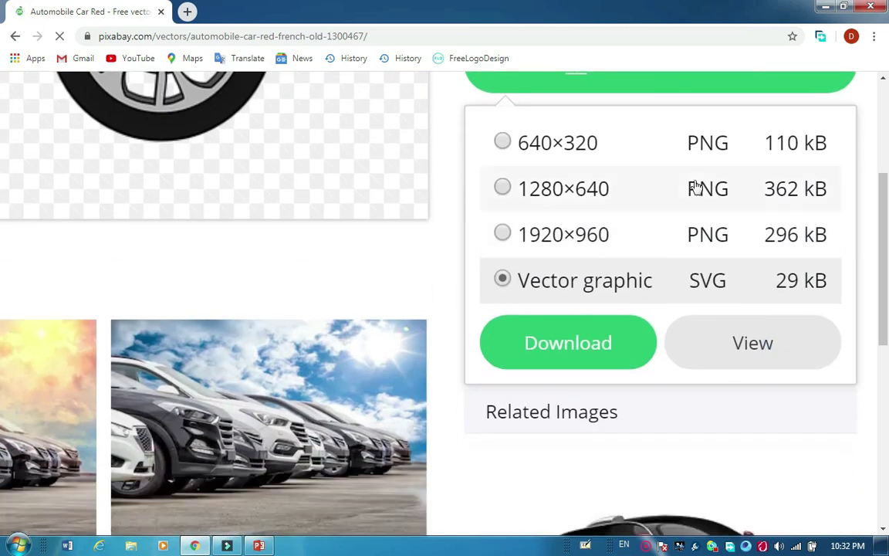
{"action": "left_click", "coordinate": [568, 348]}
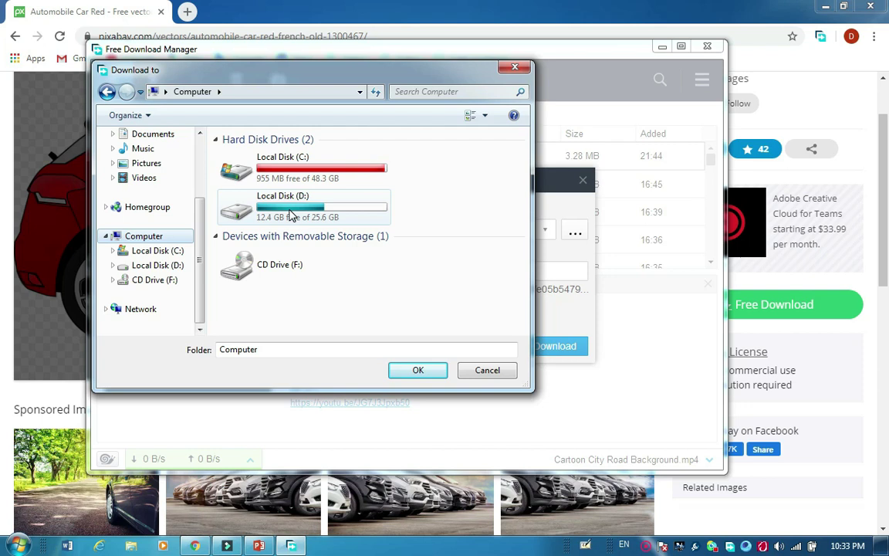
Set the Desktop as the save folder for automobile-1300467.svg and start the download.
{"action": "left_click", "coordinate": [150, 164]}
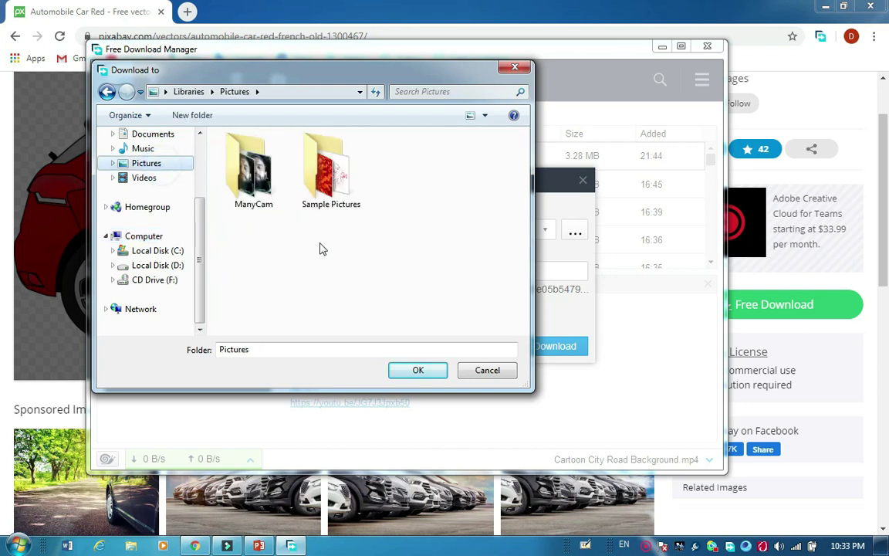
{"action": "left_click", "coordinate": [416, 378]}
{"action": "left_click_drag", "start_coordinate": [197, 228], "coordinate": [201, 165]}
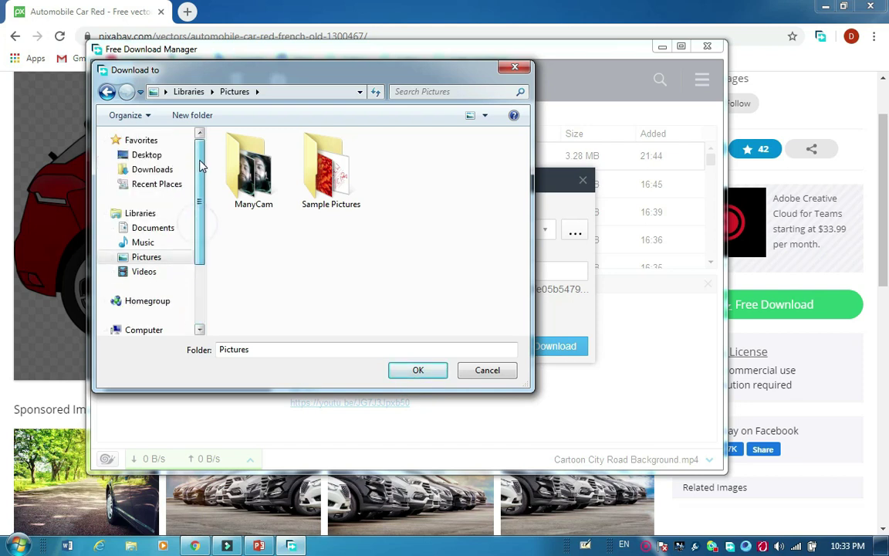
{"action": "left_click", "coordinate": [173, 154]}
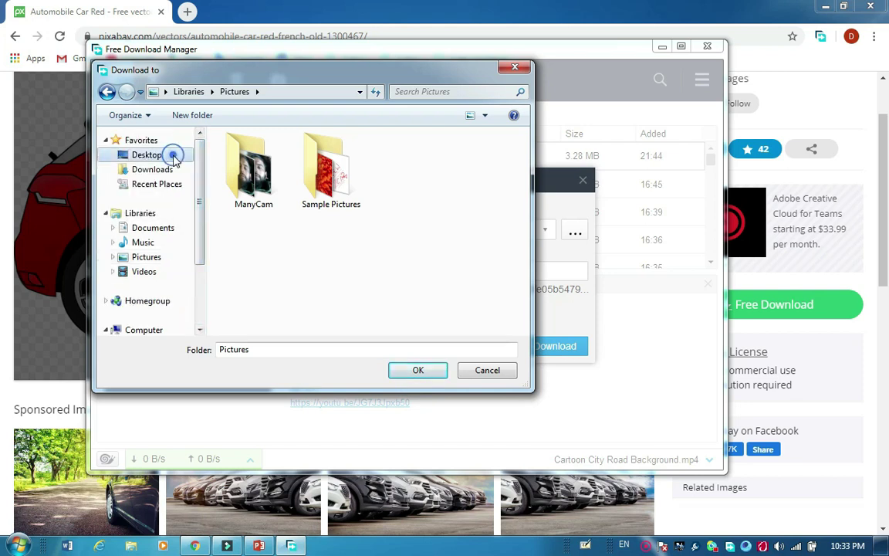
{"action": "left_click", "coordinate": [429, 373]}
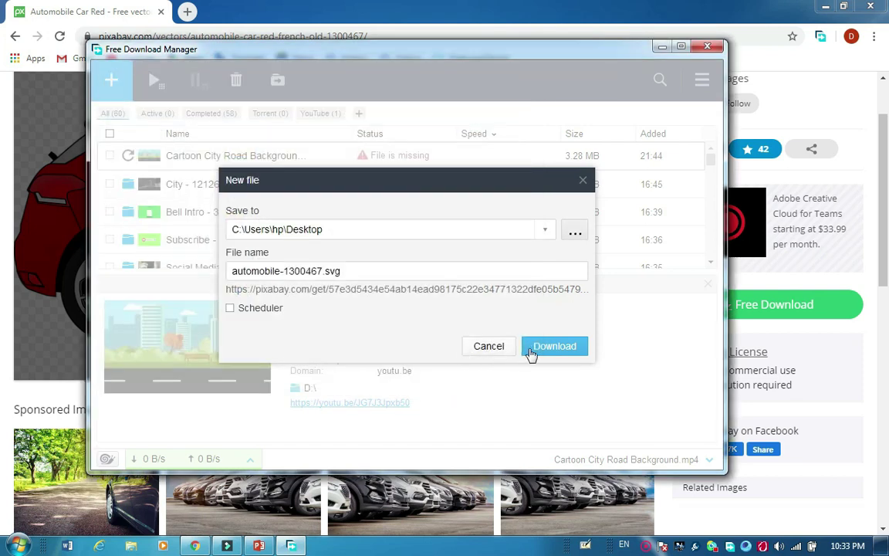
{"action": "left_click", "coordinate": [556, 349]}
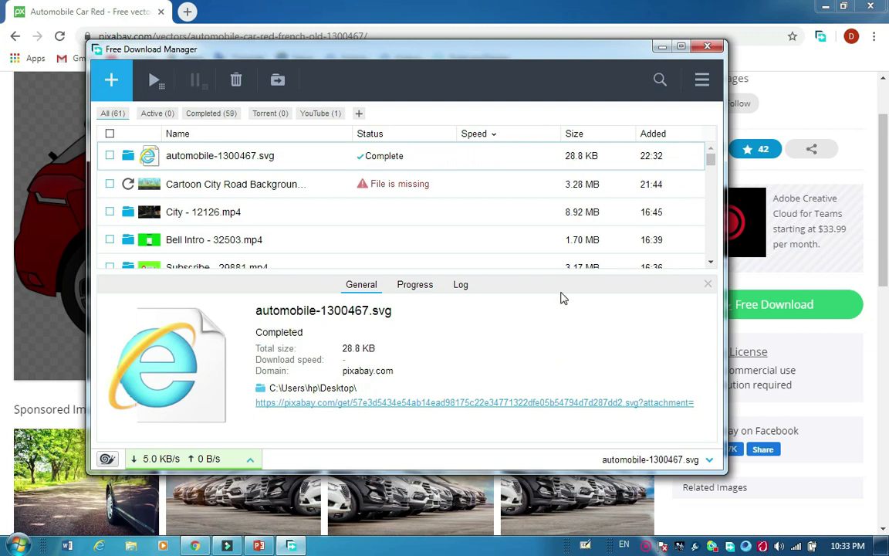
Close Free Download Manager and replace the Pixabay tab with a fresh Chrome tab.
{"action": "left_click", "coordinate": [706, 48]}
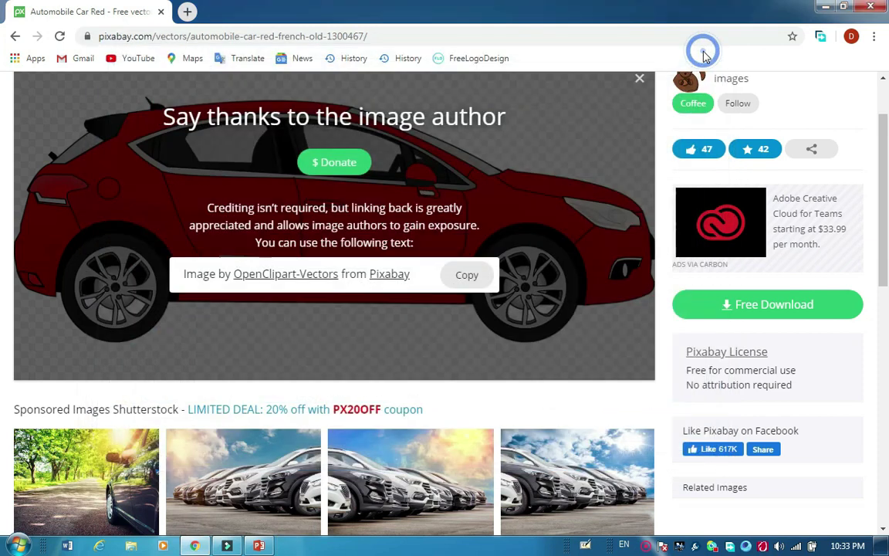
{"action": "left_click", "coordinate": [188, 12]}
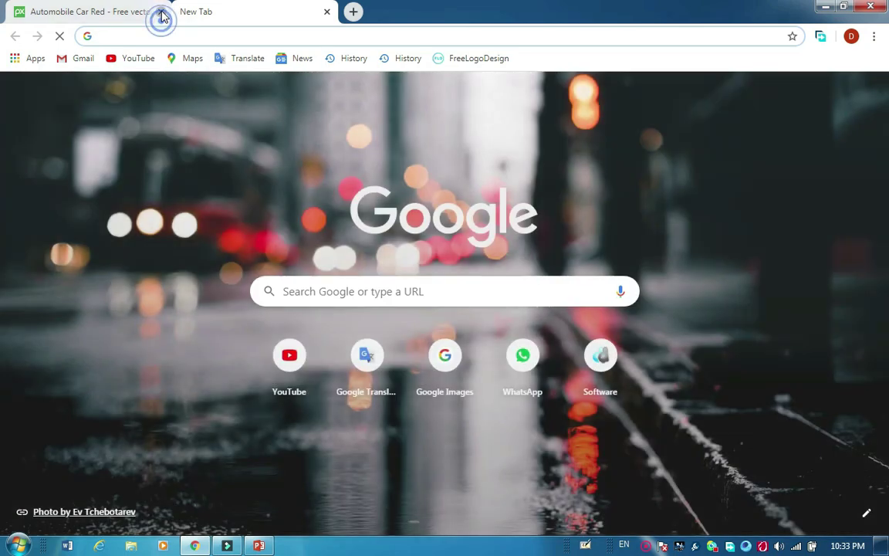
{"action": "left_click", "coordinate": [160, 12]}
Search Google for 'cloud convert.com' and open the CloudConvert website.
{"action": "left_click", "coordinate": [355, 291]}
{"action": "type", "text": "cloud"}
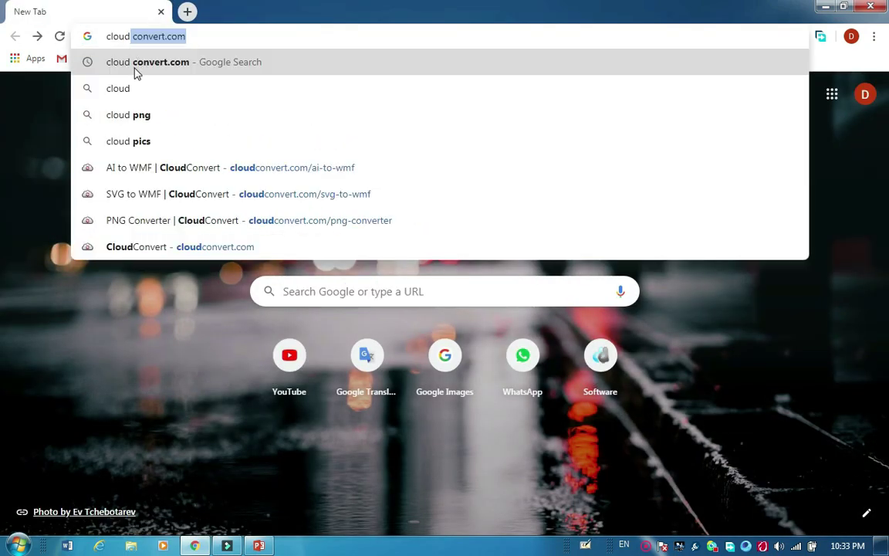
{"action": "left_click", "coordinate": [133, 68]}
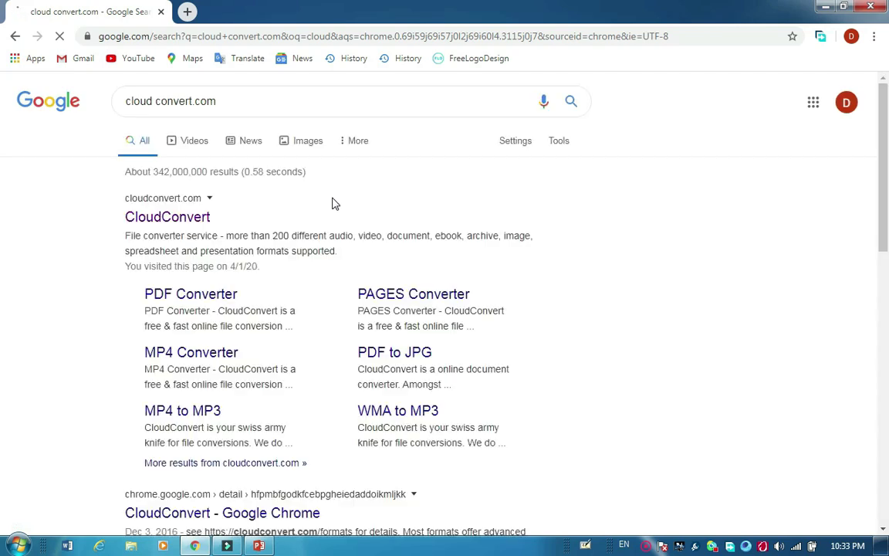
{"action": "left_click", "coordinate": [176, 219]}
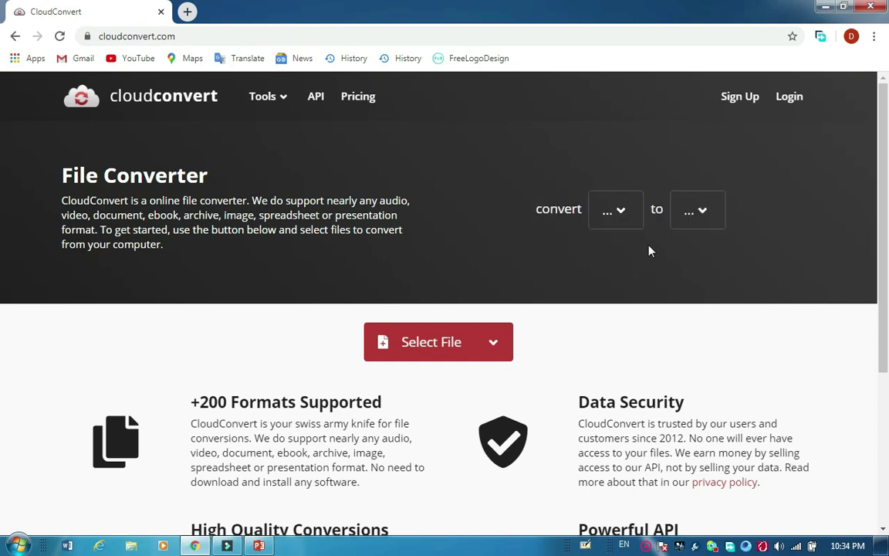
Choose Vector > SVG as the source format and WMF as the target format.
{"action": "left_click", "coordinate": [623, 212]}
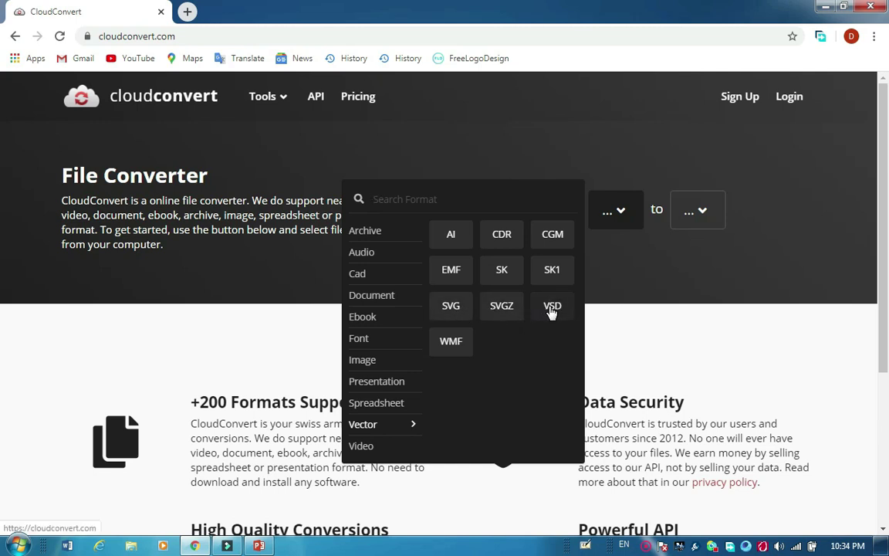
{"action": "left_click", "coordinate": [452, 317]}
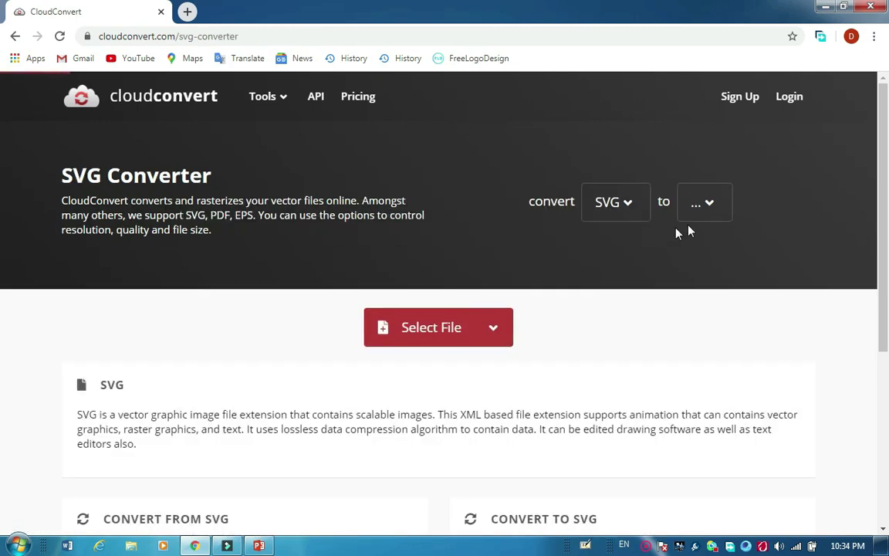
{"action": "left_click", "coordinate": [709, 207]}
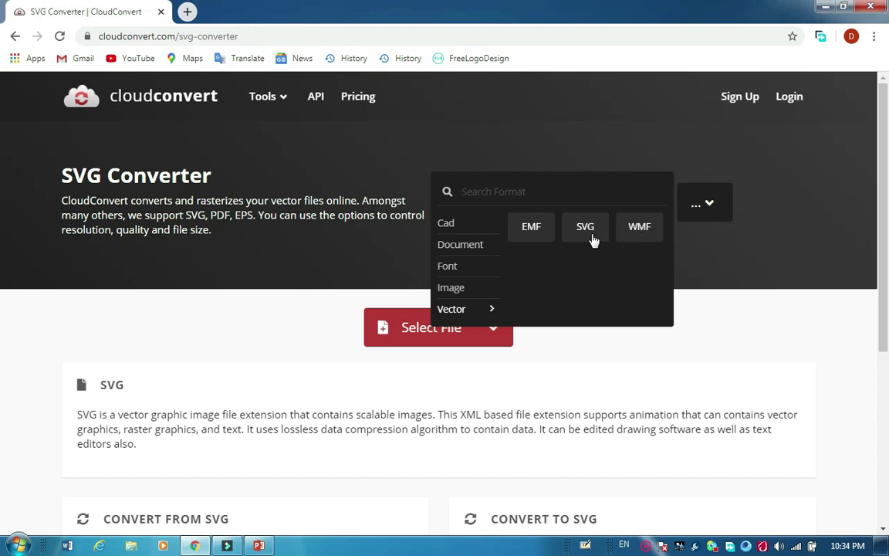
{"action": "left_click", "coordinate": [640, 231]}
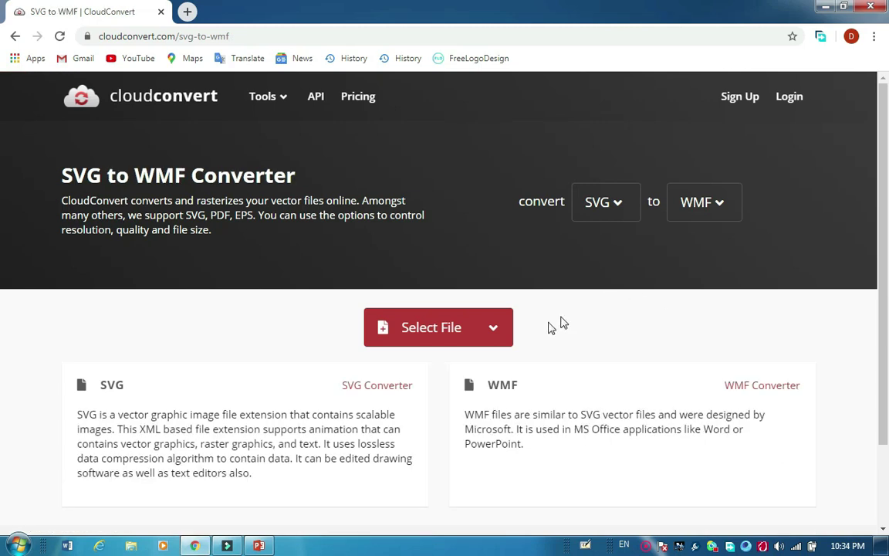
Upload automobile-1300467.svg from the Desktop, convert it to WMF, and download the result.
{"action": "left_click", "coordinate": [502, 331]}
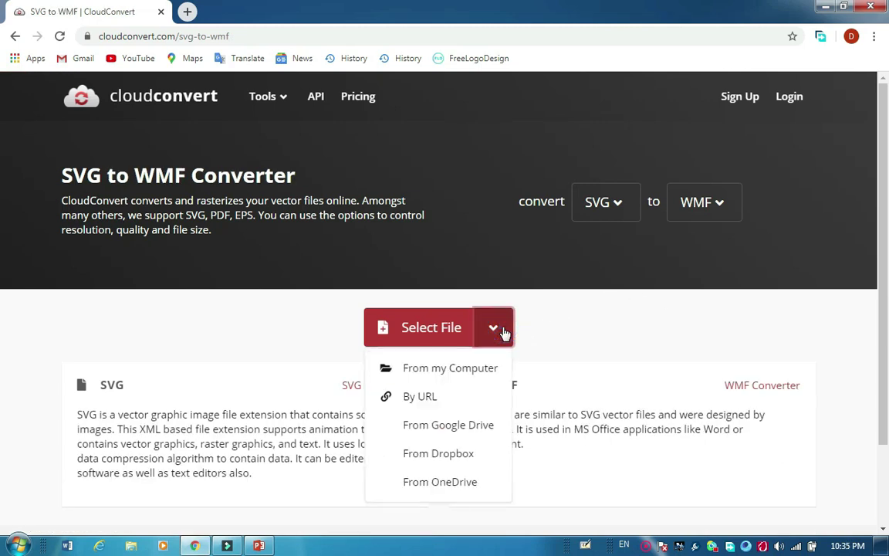
{"action": "left_click", "coordinate": [423, 378]}
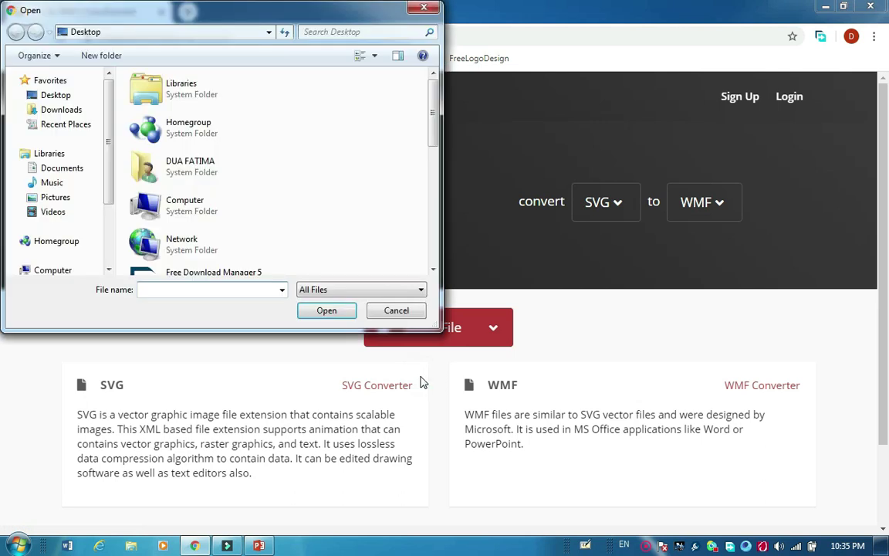
{"action": "left_click", "coordinate": [154, 208]}
{"action": "key", "text": "Down"}
{"action": "key", "text": "Down"}
{"action": "key", "text": "Down"}
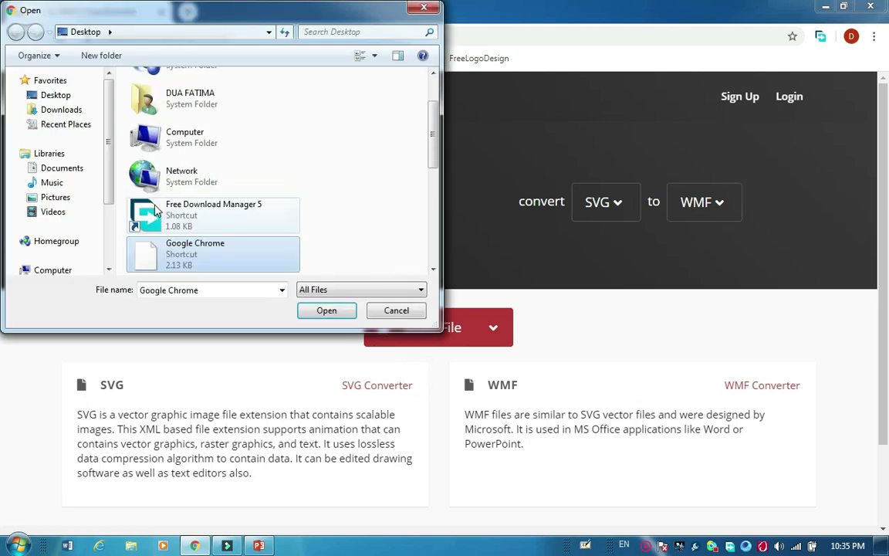
{"action": "key", "text": "Down"}
{"action": "key", "text": "Down"}
{"action": "key", "text": "Down"}
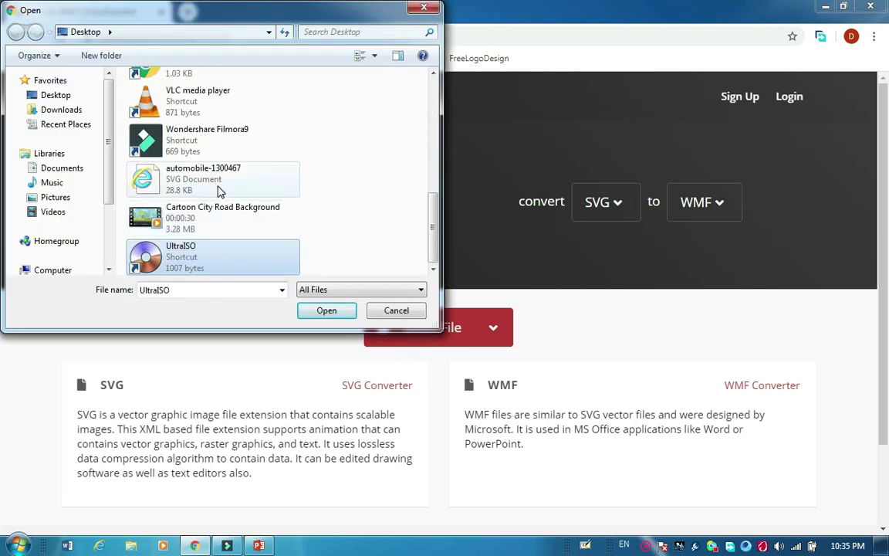
{"action": "left_click", "coordinate": [219, 185]}
{"action": "left_click", "coordinate": [317, 309]}
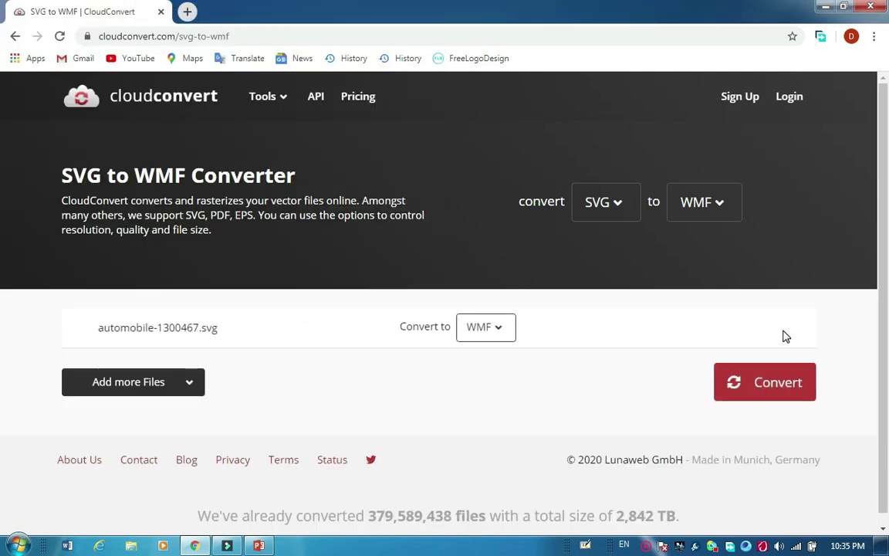
{"action": "left_click", "coordinate": [742, 386]}
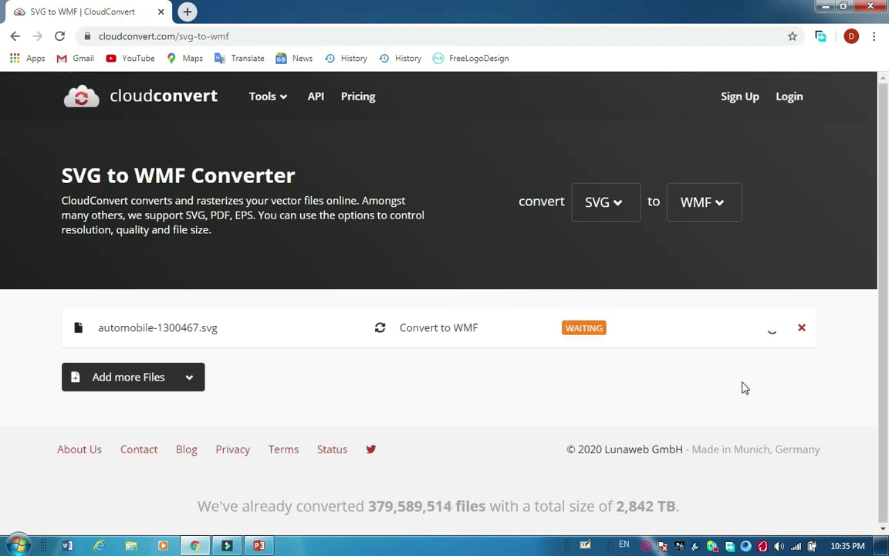
{"action": "left_click", "coordinate": [718, 328]}
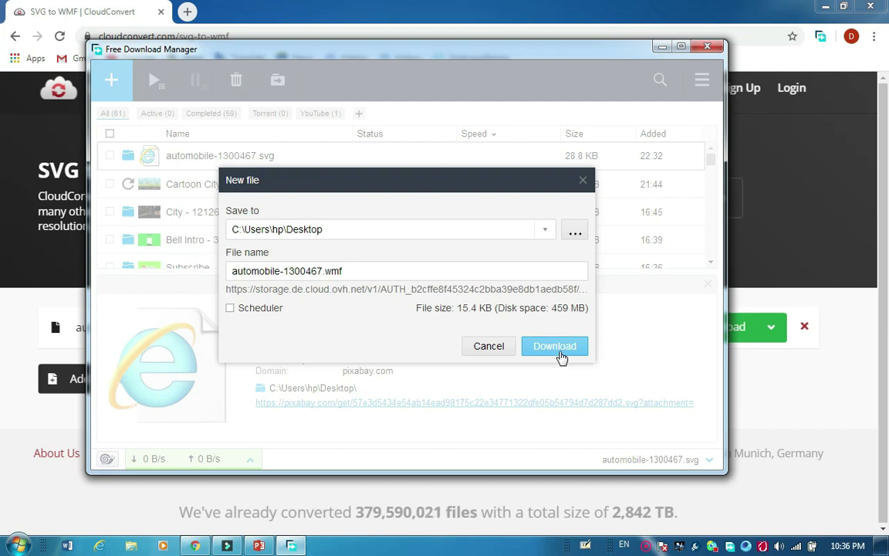
Save automobile-1300467.wmf to the Desktop and minimize Free Download Manager once complete.
{"action": "left_click", "coordinate": [561, 355]}
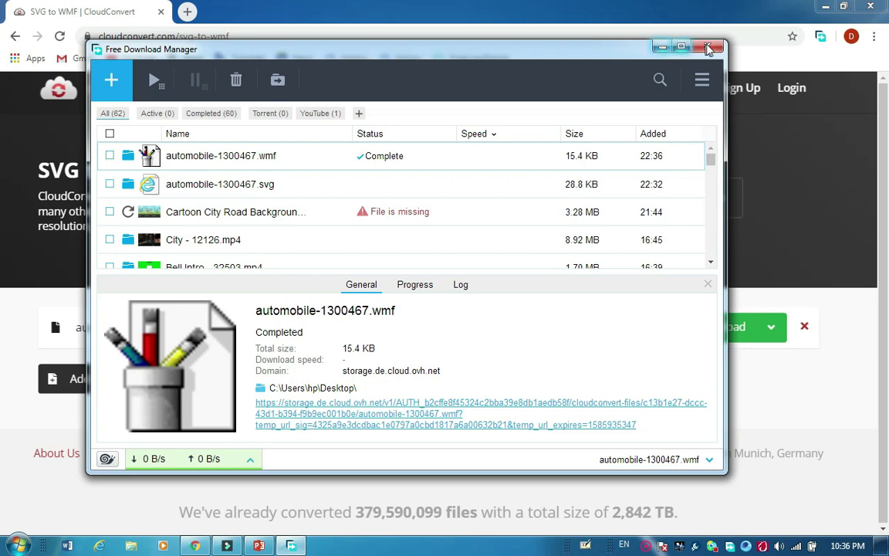
{"action": "left_click", "coordinate": [663, 49]}
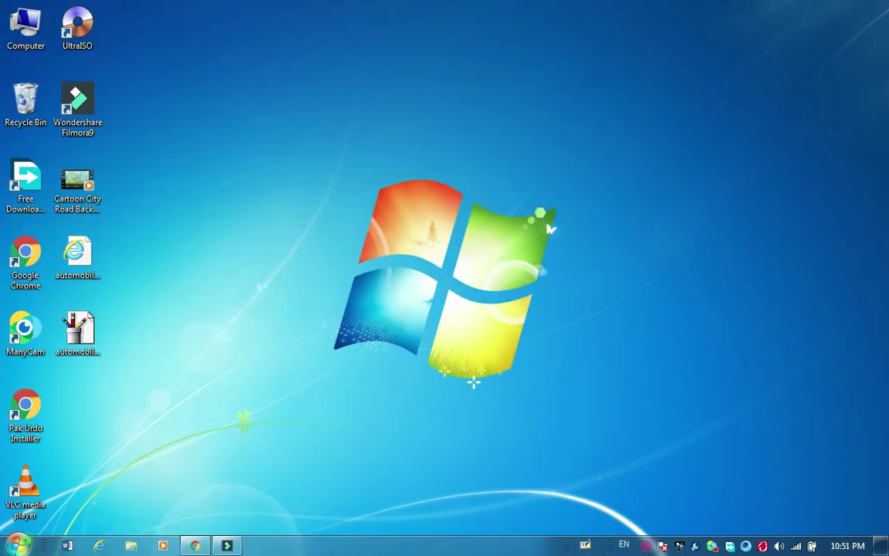
Launch PowerPoint 2013, dismiss the activation notice, and create a presentation with one Blank-layout slide.
{"action": "left_click", "coordinate": [17, 545]}
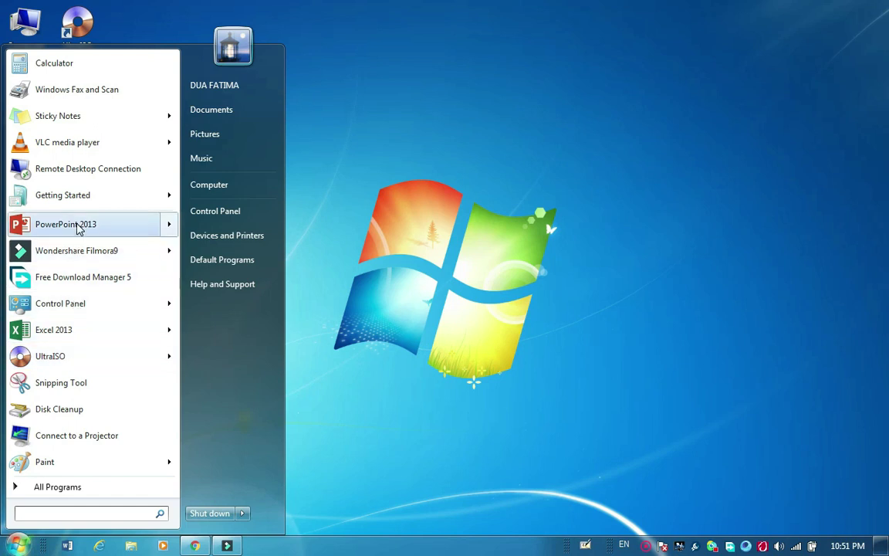
{"action": "left_click", "coordinate": [85, 224]}
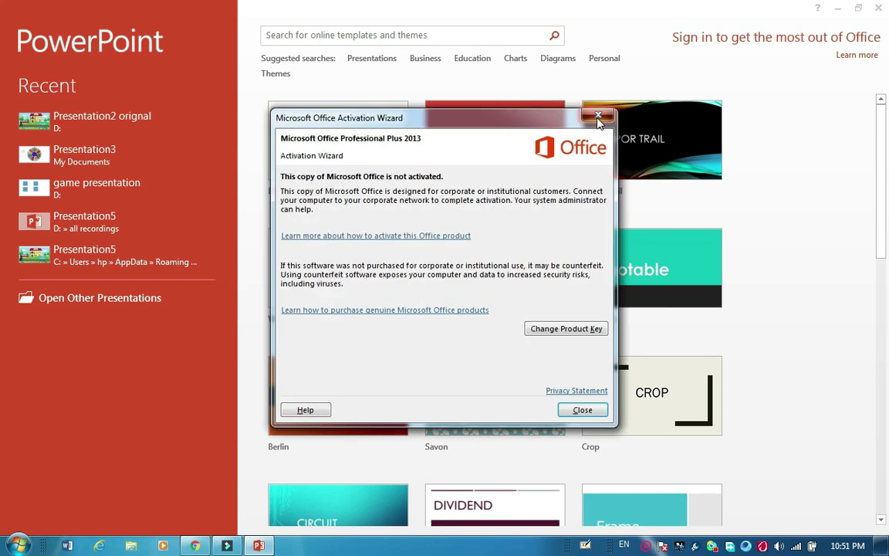
{"action": "left_click", "coordinate": [598, 117]}
{"action": "left_click", "coordinate": [358, 145]}
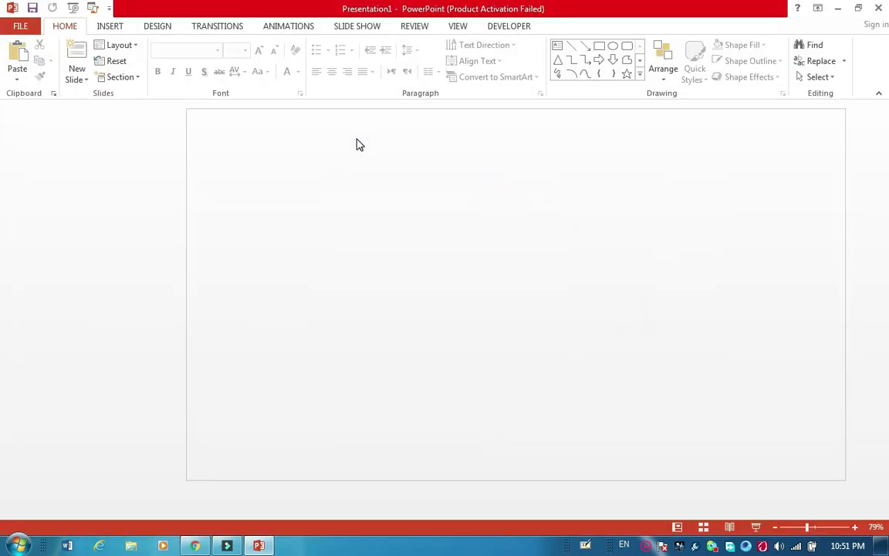
{"action": "left_click", "coordinate": [82, 81]}
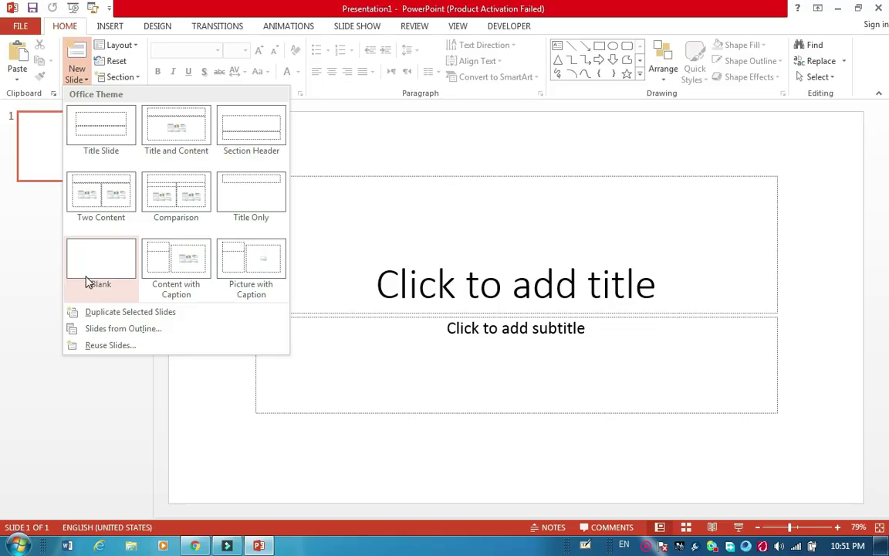
{"action": "left_click", "coordinate": [85, 272]}
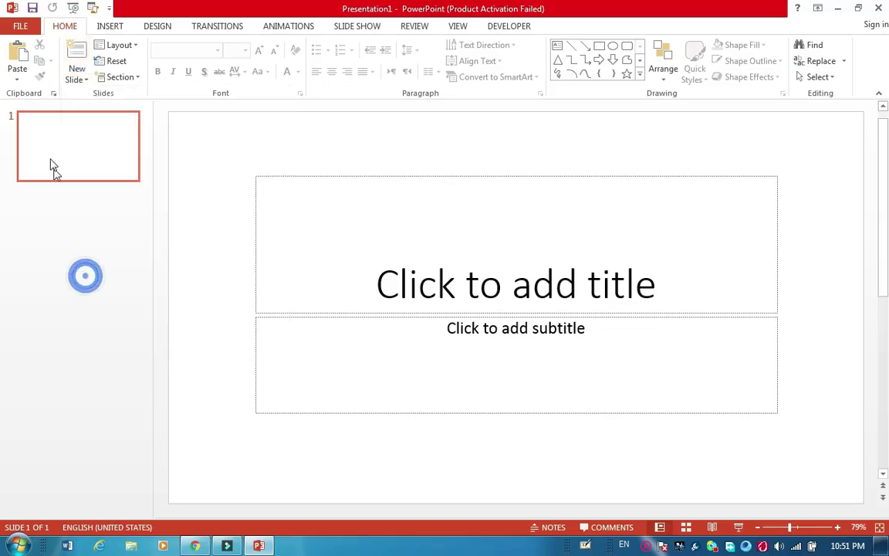
{"action": "left_click", "coordinate": [60, 130]}
{"action": "key", "text": "Delete"}
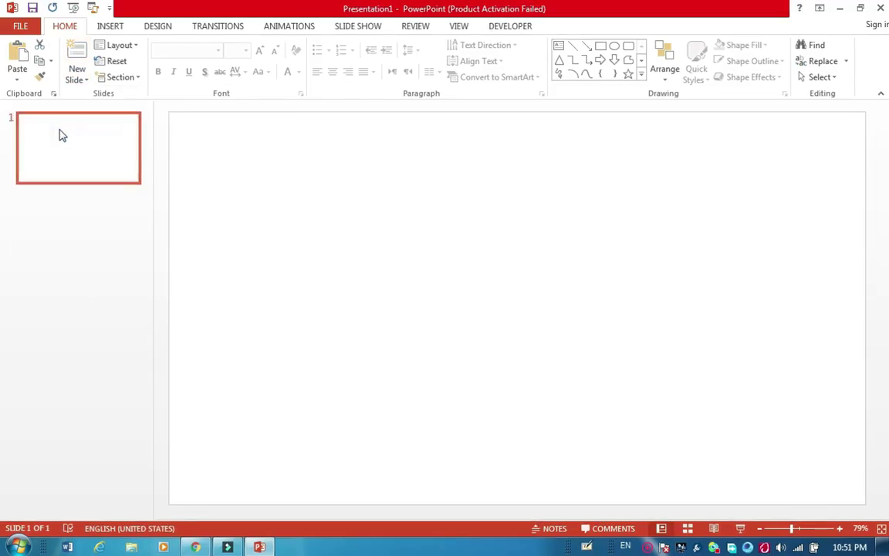
Insert the automobile-1300467 picture from the Desktop onto the slide.
{"action": "left_click", "coordinate": [117, 27]}
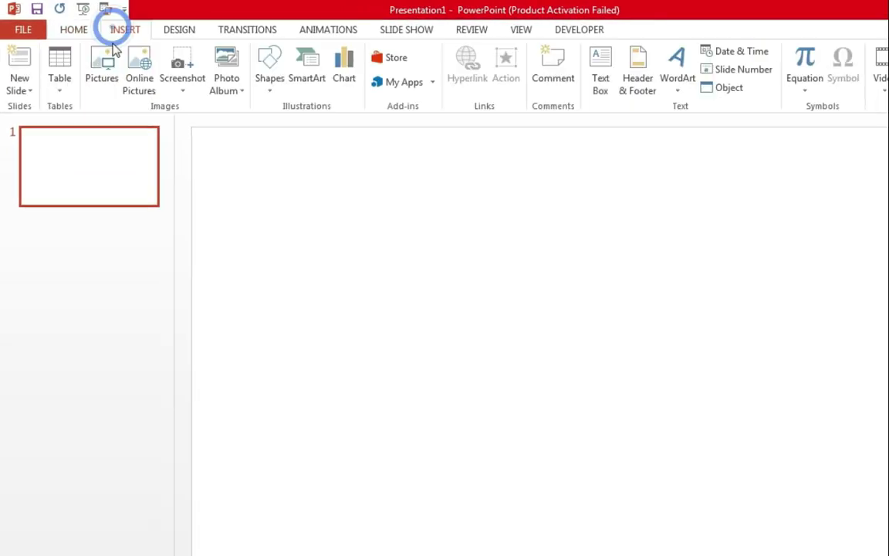
{"action": "left_click", "coordinate": [98, 61]}
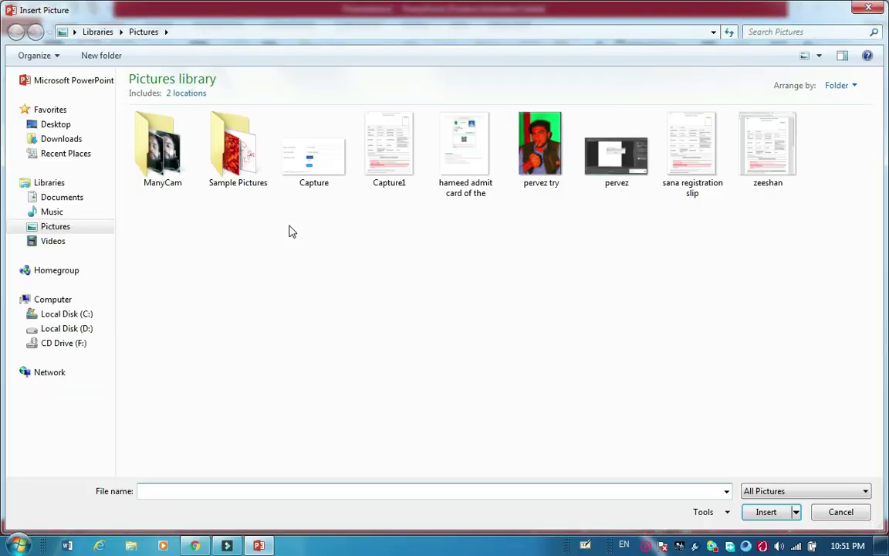
{"action": "left_click", "coordinate": [56, 124]}
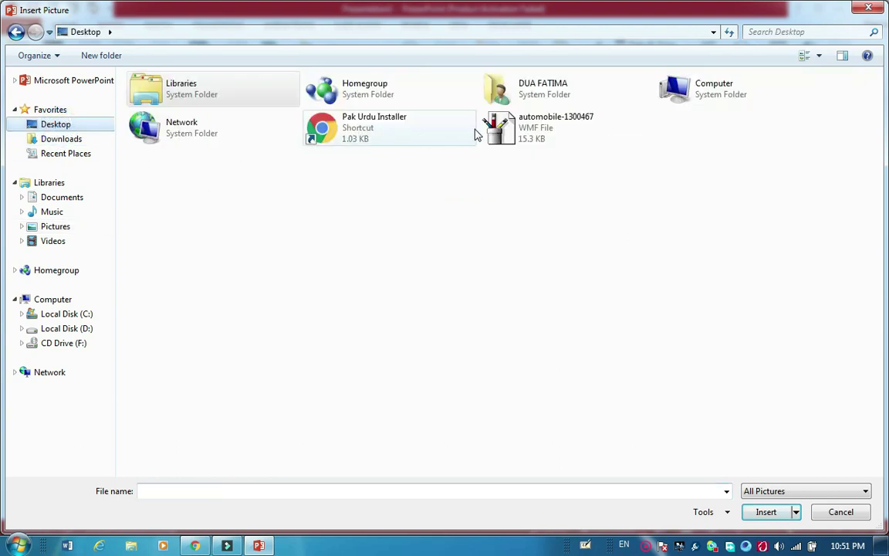
{"action": "double_click", "coordinate": [521, 143]}
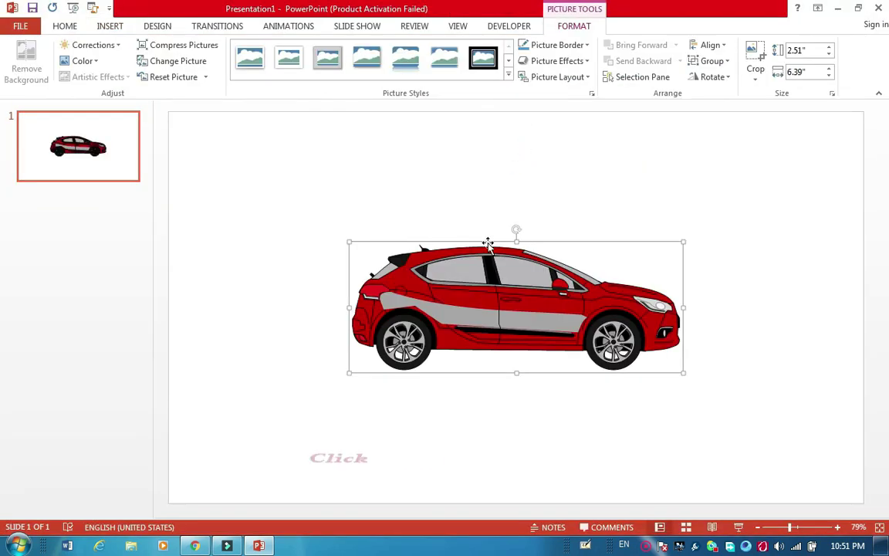
Convert the car picture into a drawing object and delete its empty rectangle.
{"action": "right_click", "coordinate": [470, 291]}
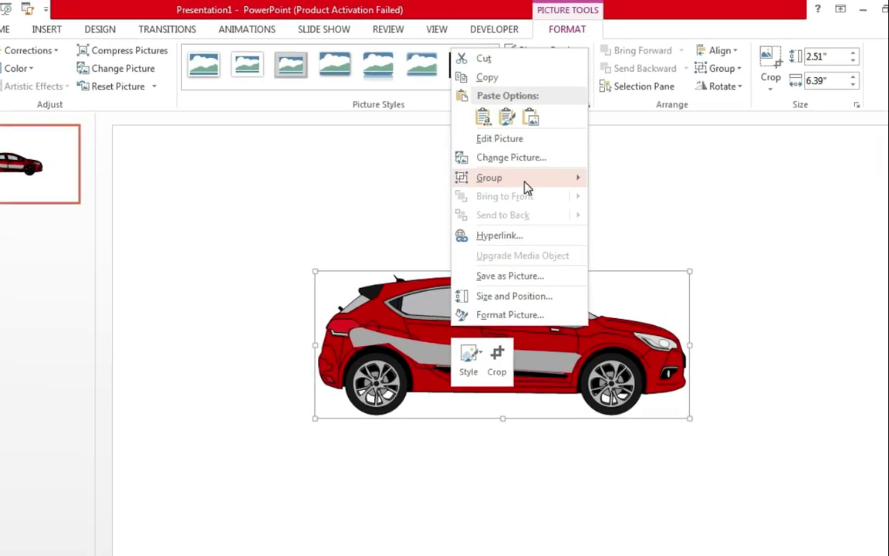
{"action": "mouse_move", "coordinate": [489, 177]}
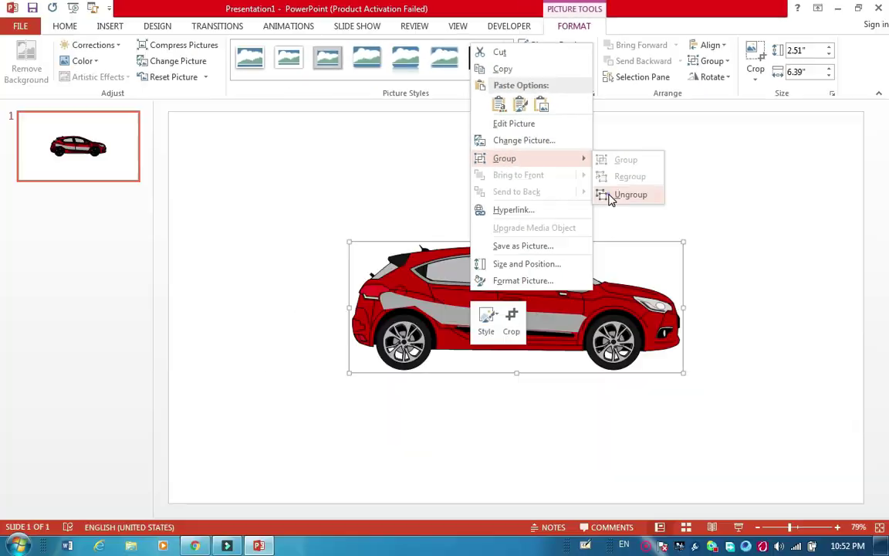
{"action": "left_click", "coordinate": [607, 233]}
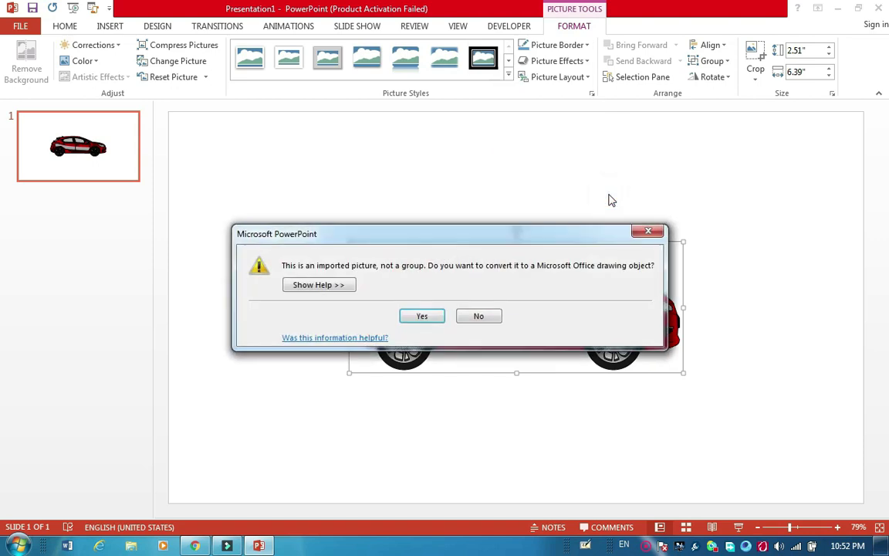
{"action": "left_click", "coordinate": [439, 317]}
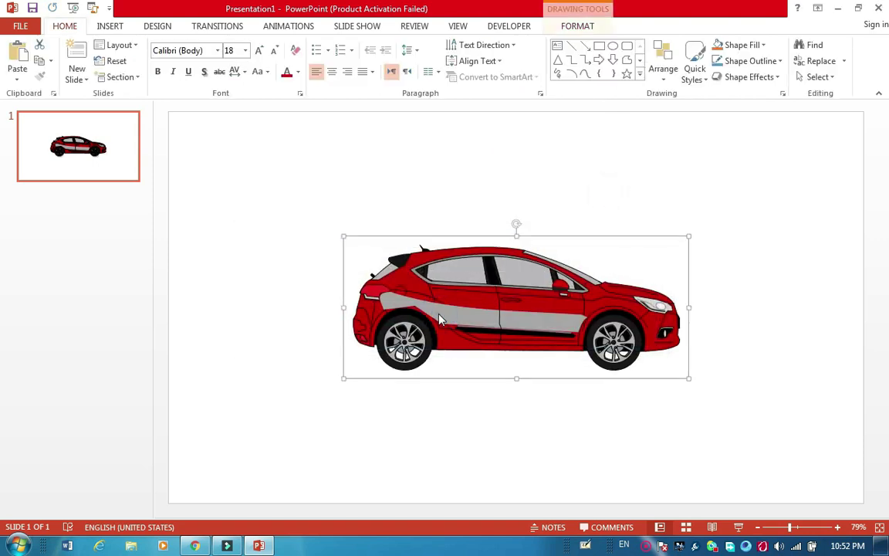
{"action": "double_click", "coordinate": [561, 256]}
{"action": "left_click_drag", "start_coordinate": [561, 256], "coordinate": [656, 183]}
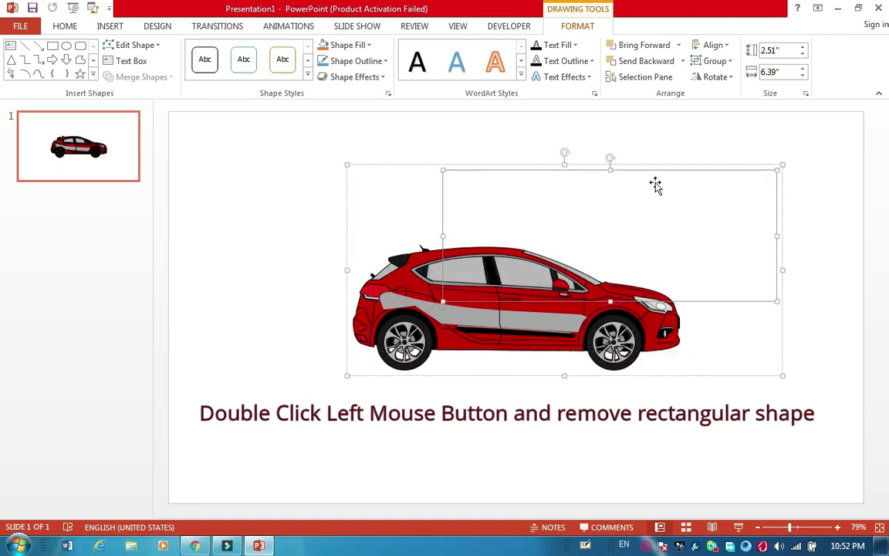
{"action": "key", "text": "Delete"}
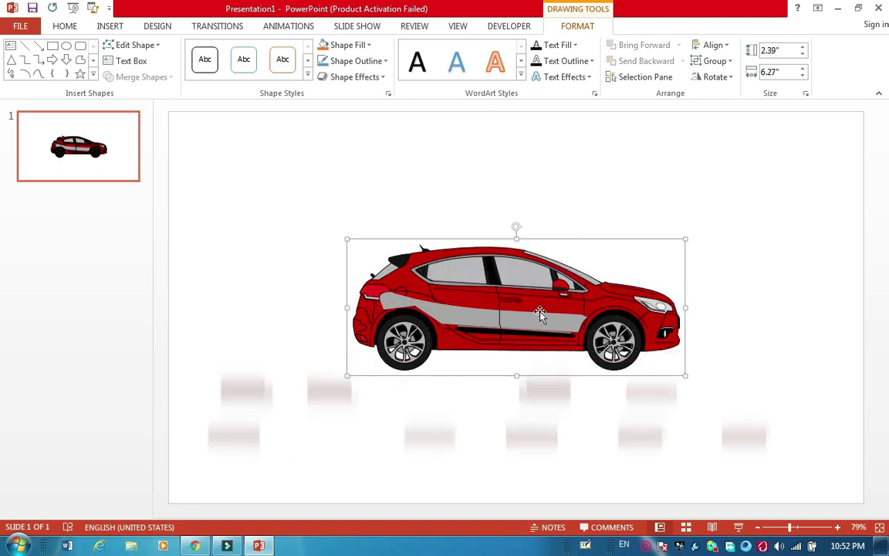
Ungroup the car drawing again into its separate shapes.
{"action": "right_click", "coordinate": [540, 312]}
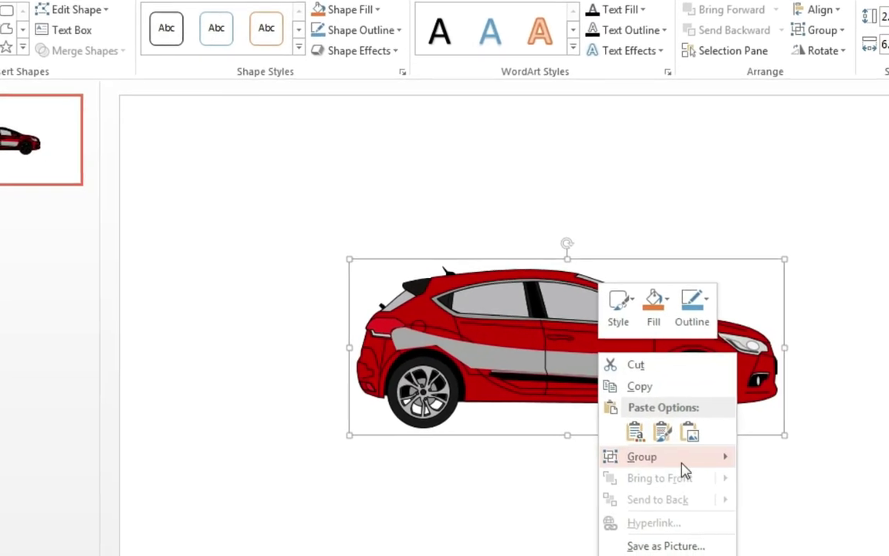
{"action": "mouse_move", "coordinate": [614, 447]}
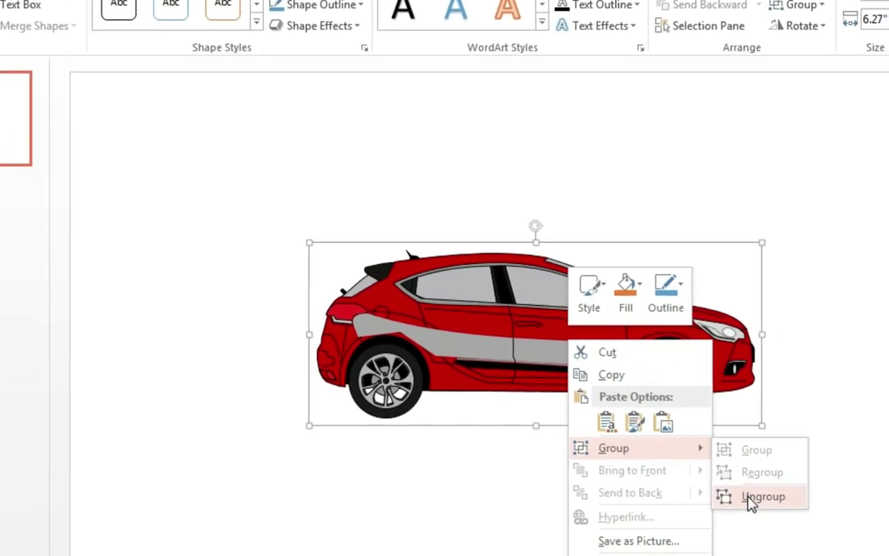
{"action": "left_click", "coordinate": [764, 499]}
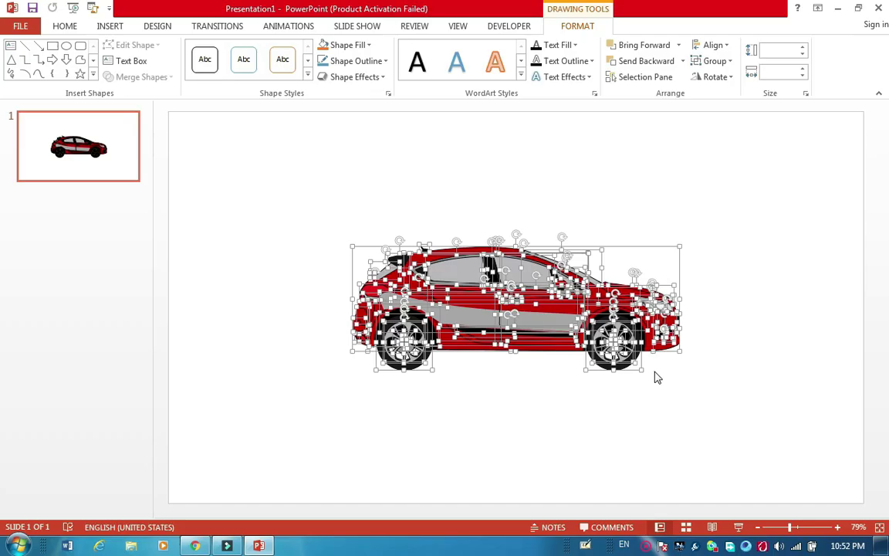
{"action": "left_click", "coordinate": [653, 375]}
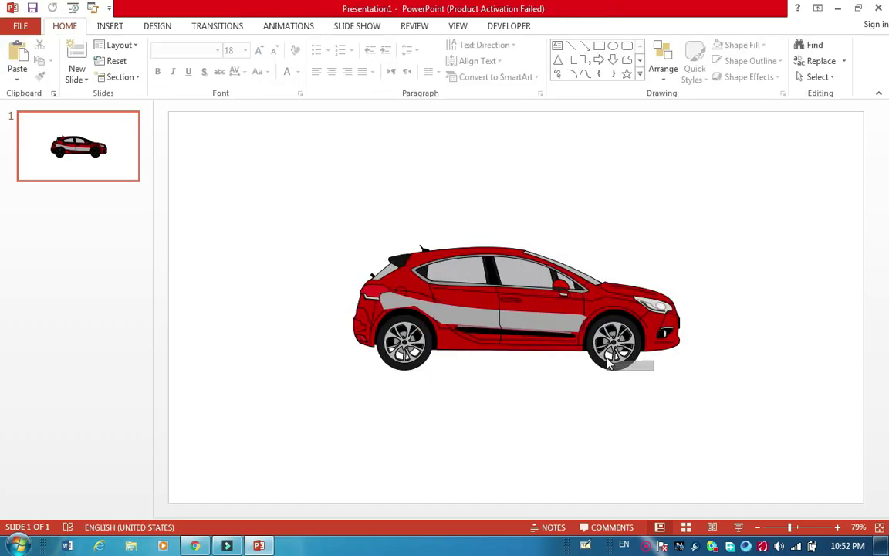
Select the front wheel's pieces, drag it below the car to test, then undo.
{"action": "left_click_drag", "start_coordinate": [585, 357], "coordinate": [581, 318]}
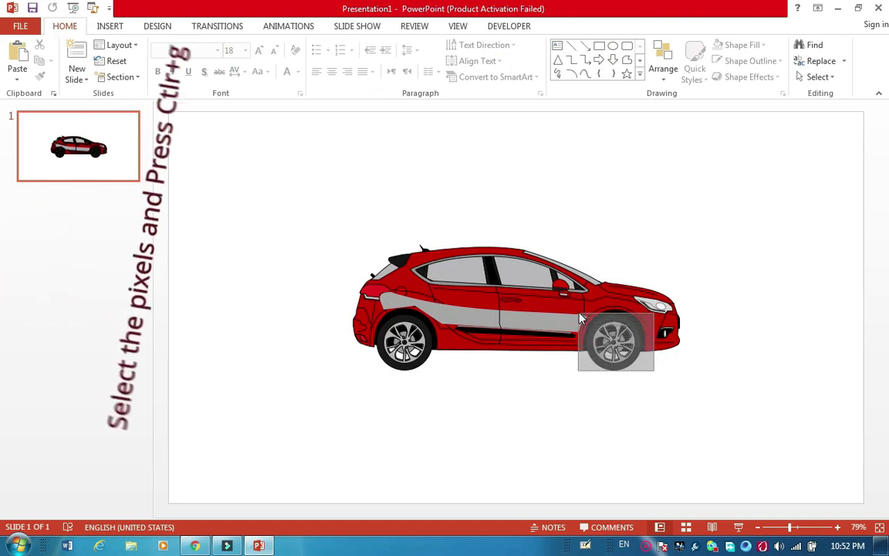
{"action": "left_click_drag", "start_coordinate": [580, 318], "coordinate": [583, 317]}
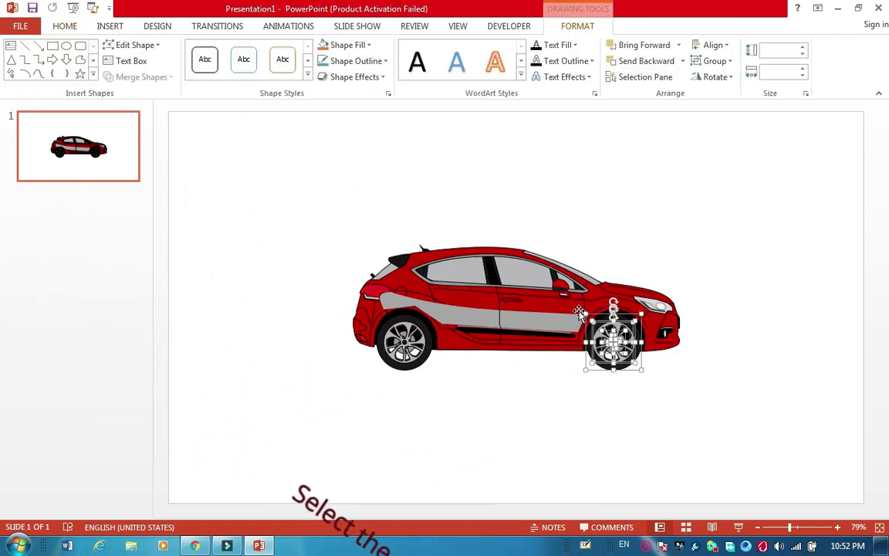
{"action": "left_click_drag", "start_coordinate": [638, 362], "coordinate": [645, 406]}
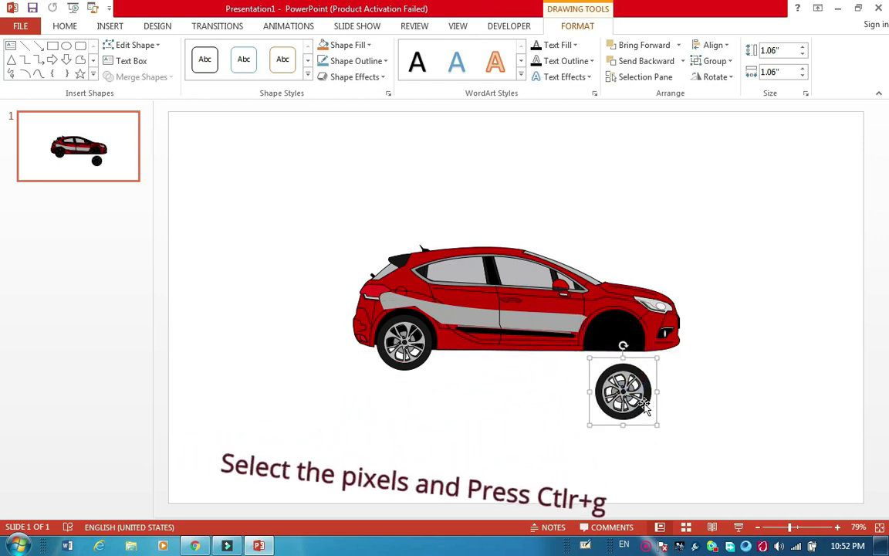
{"action": "key", "text": "ctrl+z"}
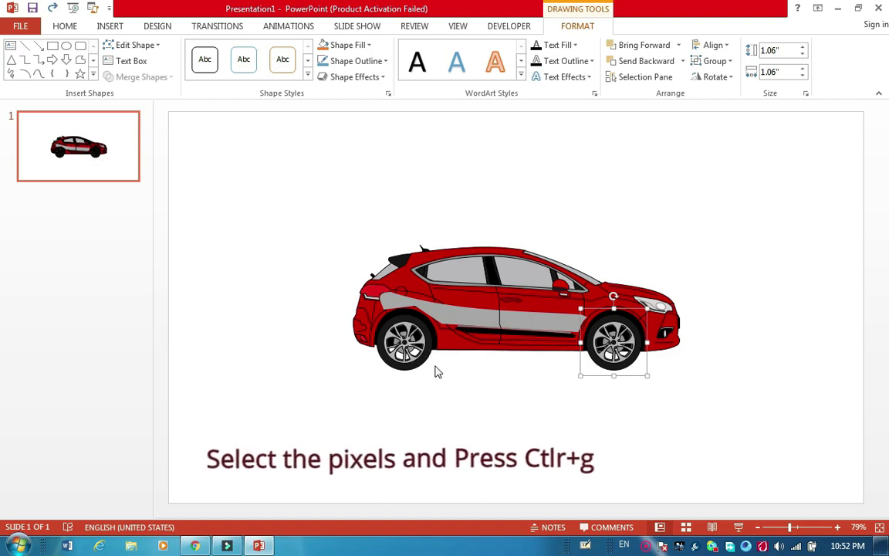
Test-move the rear wheel out of its arch, undo, then select all car shapes.
{"action": "left_click_drag", "start_coordinate": [436, 374], "coordinate": [386, 336]}
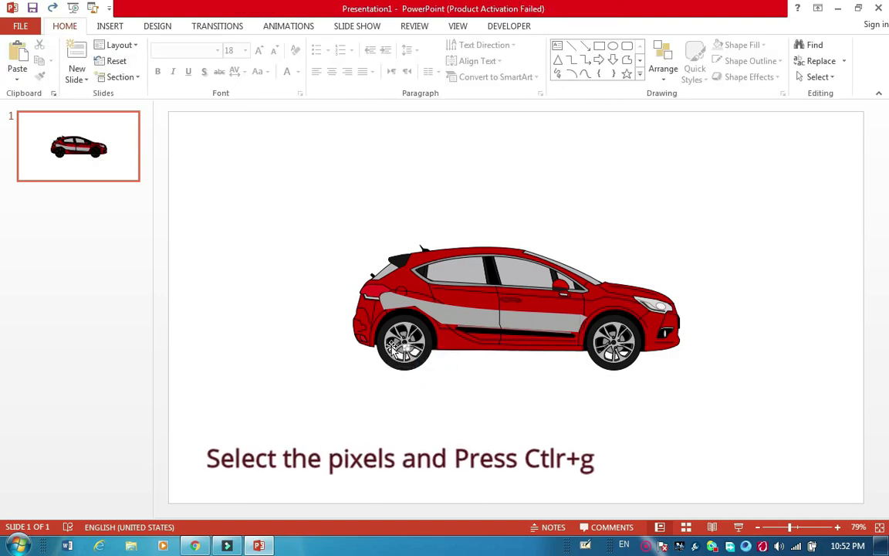
{"action": "mouse_move", "coordinate": [431, 372]}
{"action": "left_mouse_down"}
{"action": "mouse_move", "coordinate": [371, 328]}
{"action": "mouse_move", "coordinate": [369, 313]}
{"action": "left_mouse_up"}
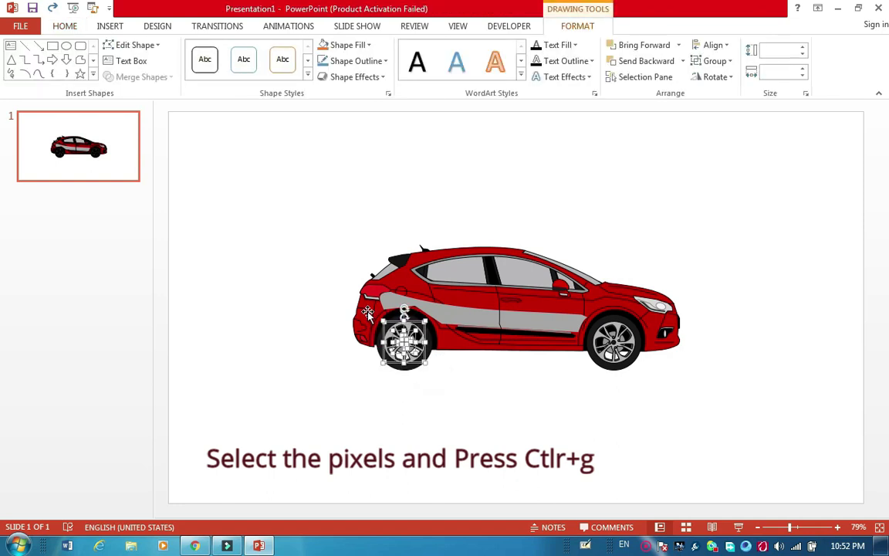
{"action": "left_click", "coordinate": [444, 371]}
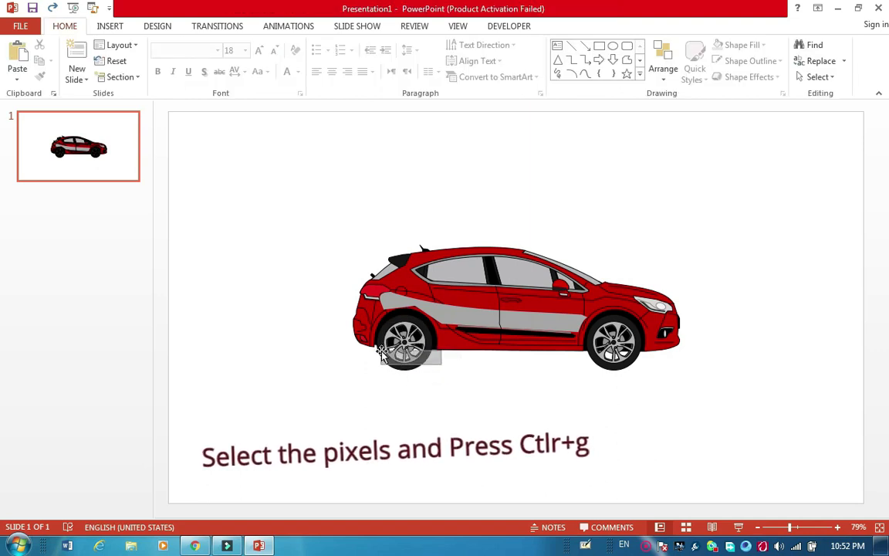
{"action": "left_click_drag", "start_coordinate": [437, 369], "coordinate": [370, 309]}
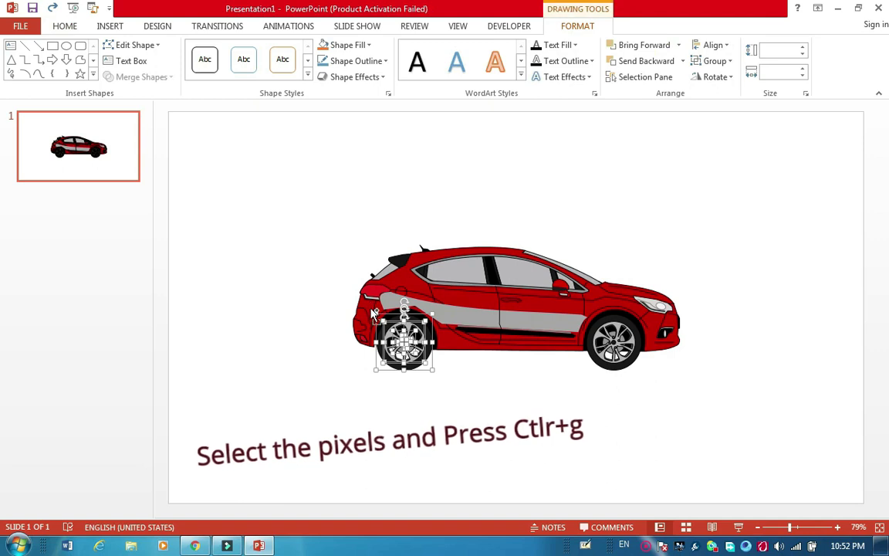
{"action": "left_click_drag", "start_coordinate": [405, 353], "coordinate": [414, 392]}
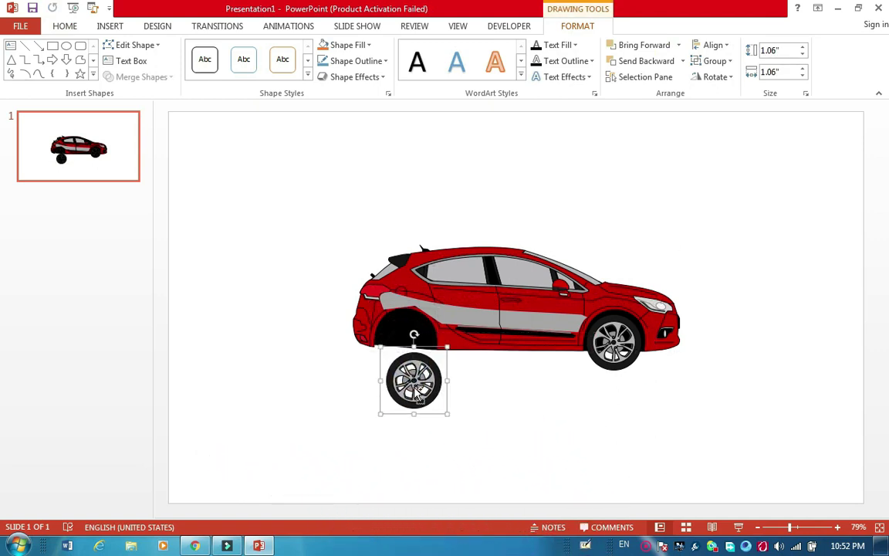
{"action": "key", "text": "ctrl+z"}
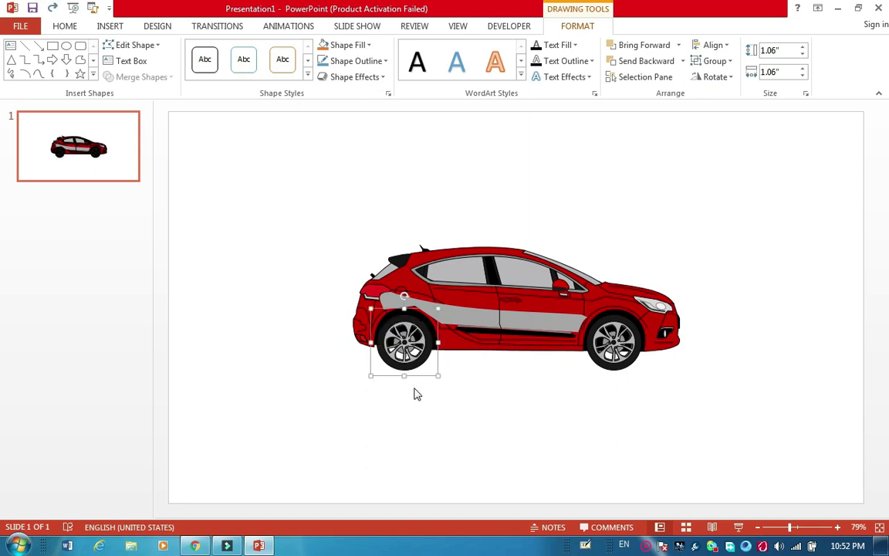
{"action": "key", "text": "ctrl+a"}
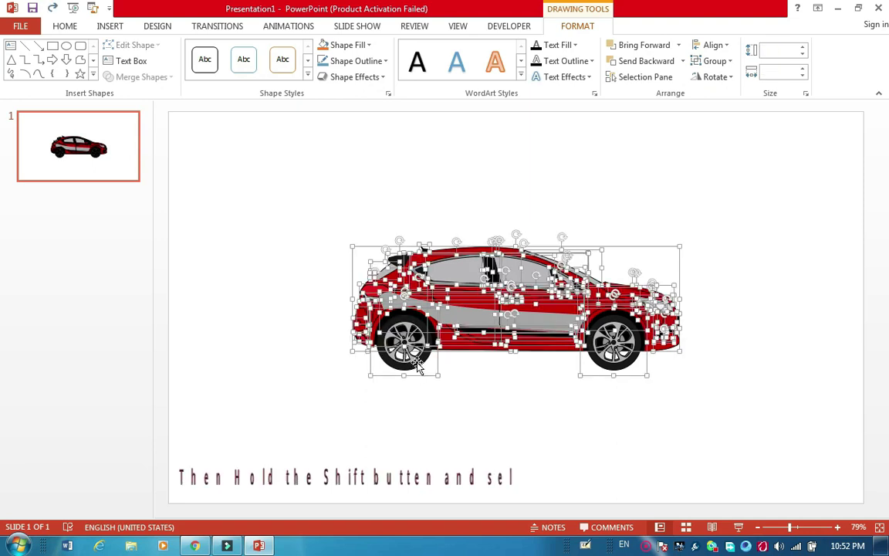
Delete the car body shapes, keeping both wheels, and paste the car back as a picture.
{"action": "left_click", "coordinate": [418, 367], "text": "shift"}
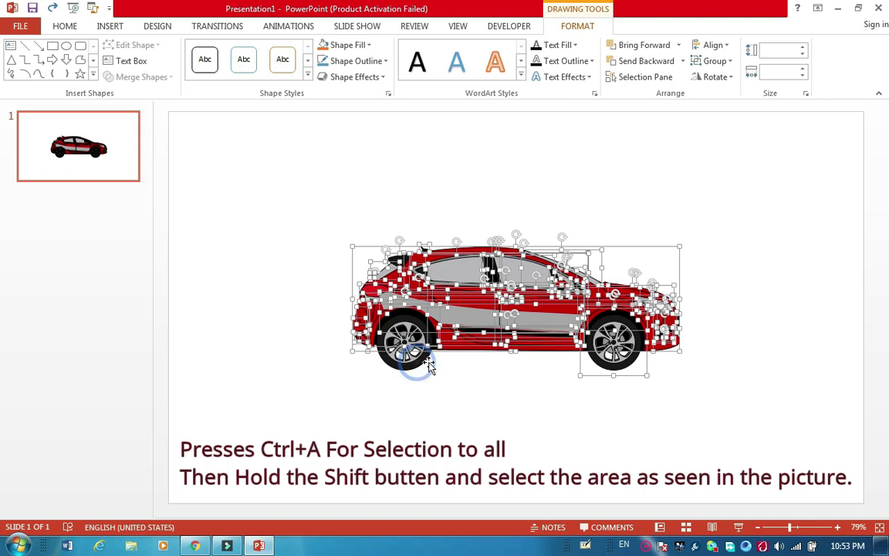
{"action": "left_click", "coordinate": [609, 359], "text": "shift"}
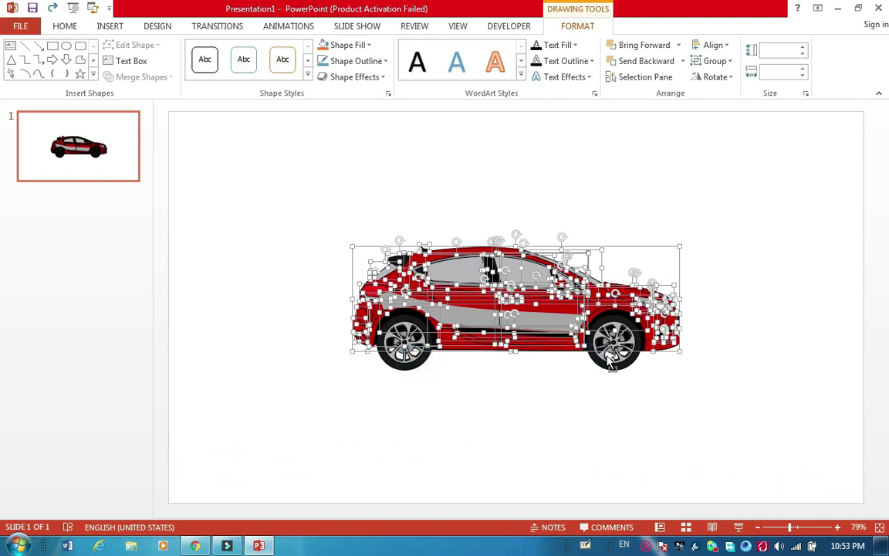
{"action": "key", "text": "Delete"}
{"action": "right_click", "coordinate": [518, 238]}
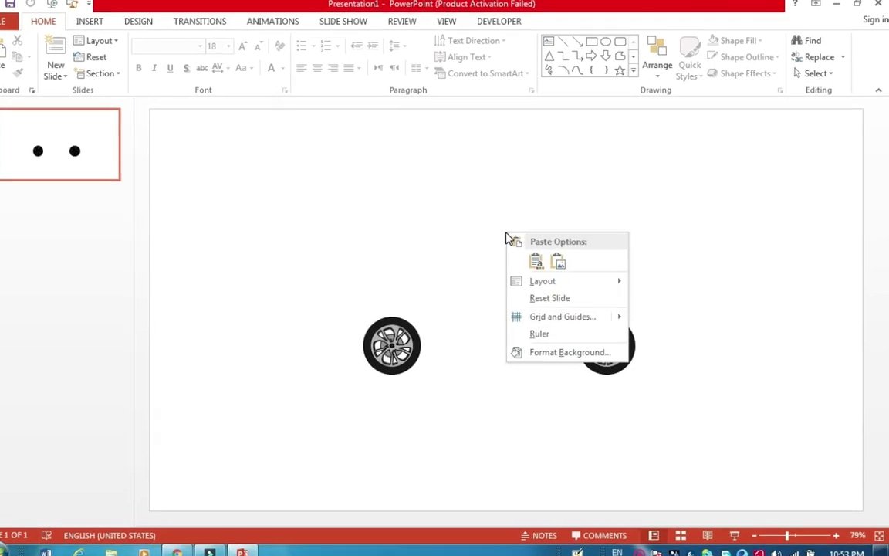
{"action": "left_click", "coordinate": [566, 262]}
{"action": "left_click", "coordinate": [566, 263]}
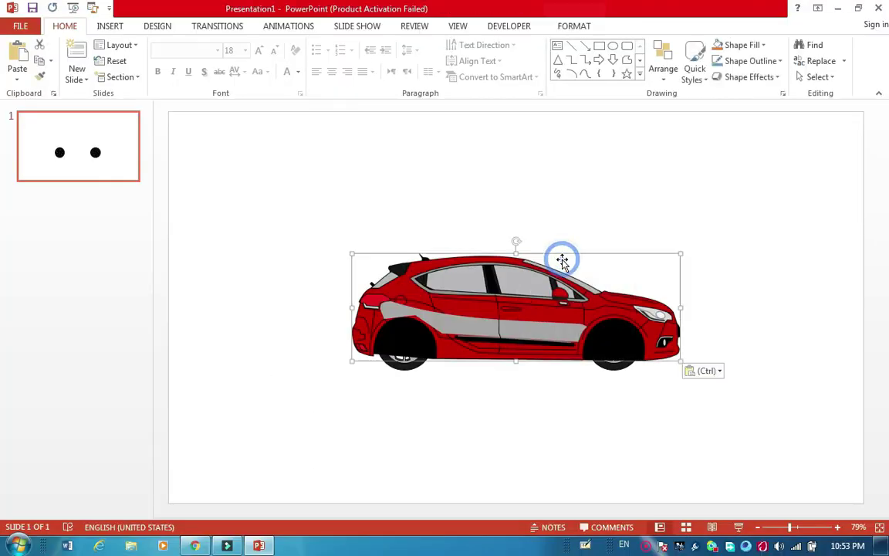
Send the pasted car picture to the back, behind both wheels.
{"action": "right_click", "coordinate": [523, 300]}
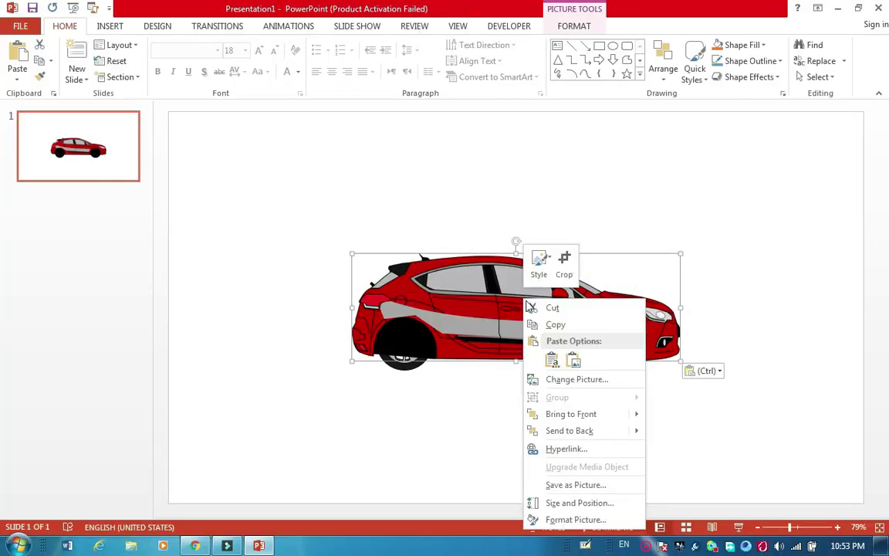
{"action": "mouse_move", "coordinate": [572, 415]}
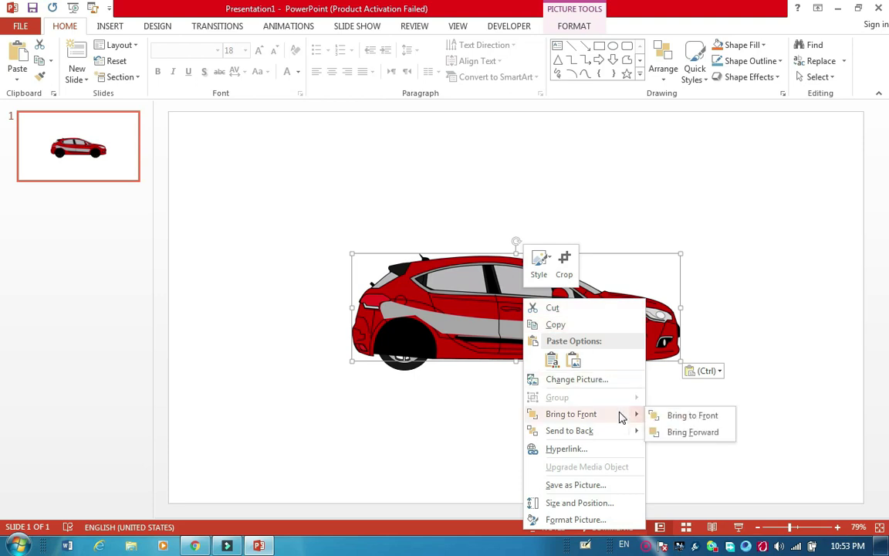
{"action": "left_click", "coordinate": [664, 430]}
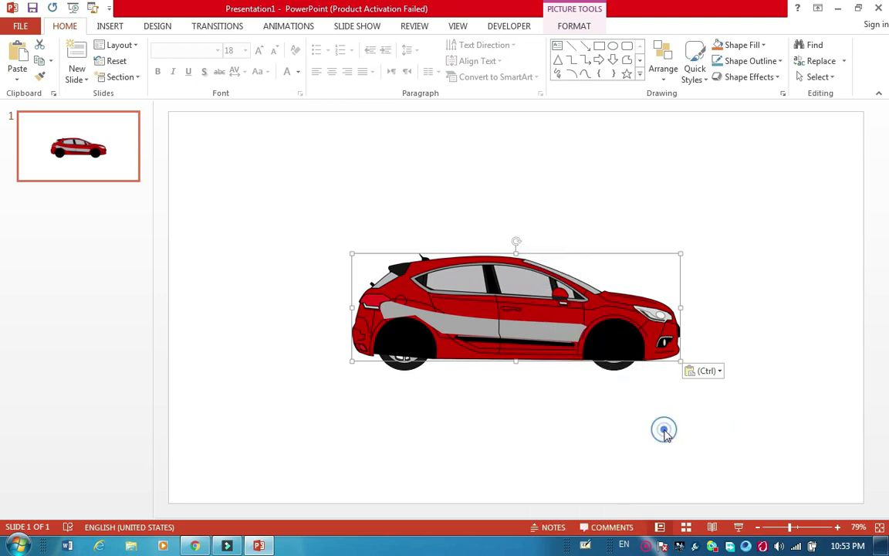
{"action": "right_click", "coordinate": [529, 322]}
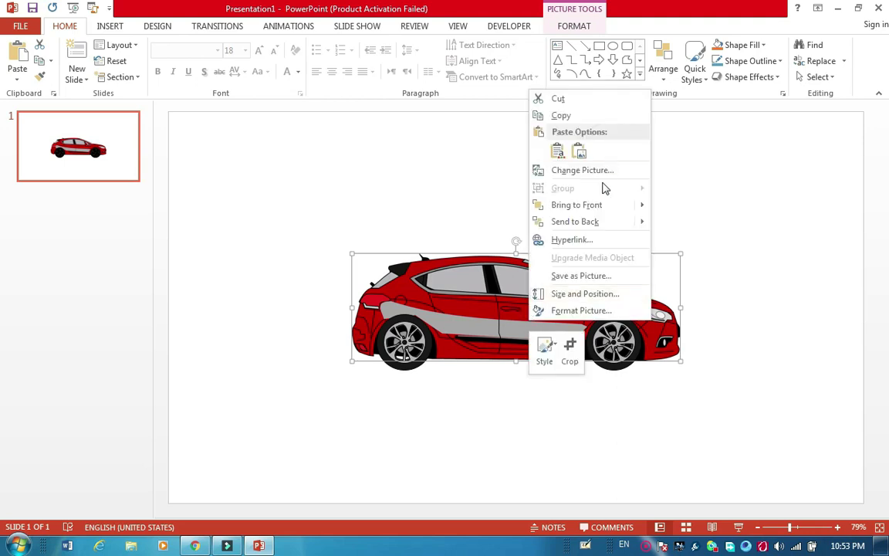
{"action": "mouse_move", "coordinate": [575, 221]}
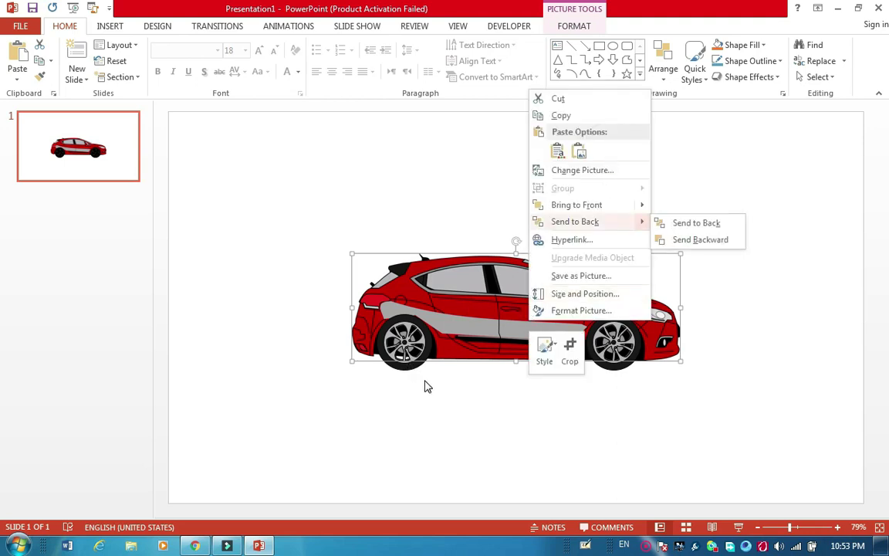
{"action": "left_click", "coordinate": [425, 382]}
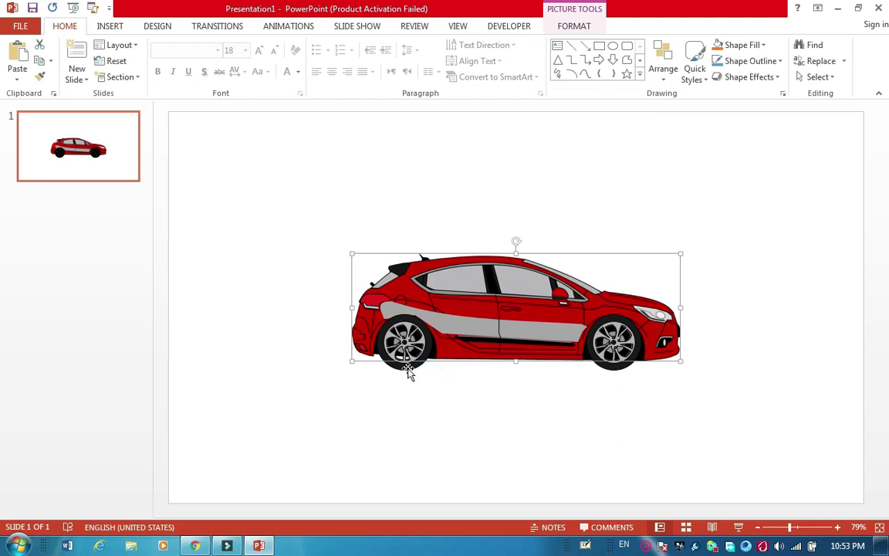
Group the car picture with both wheels, shrink it and move it to the lower-left.
{"action": "left_click", "coordinate": [408, 368]}
{"action": "left_click", "coordinate": [618, 373], "text": "shift"}
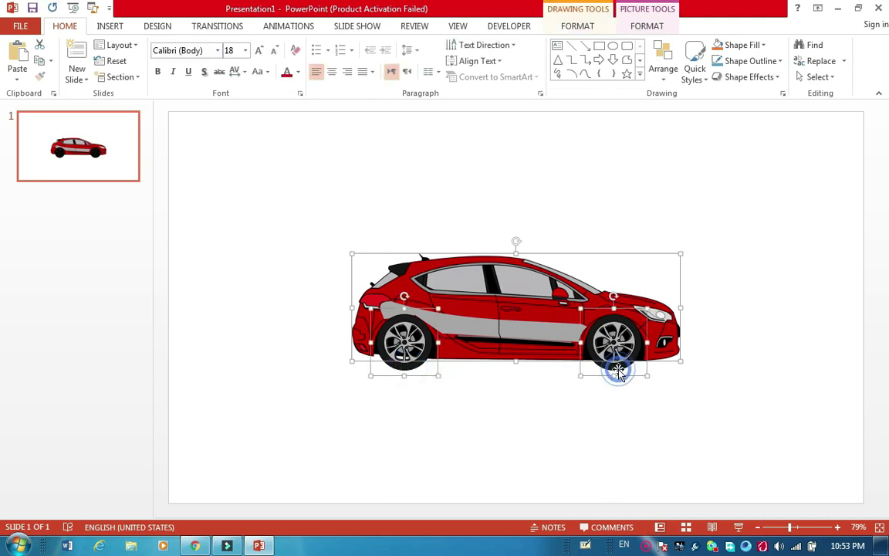
{"action": "right_click", "coordinate": [544, 328]}
{"action": "mouse_move", "coordinate": [579, 408]}
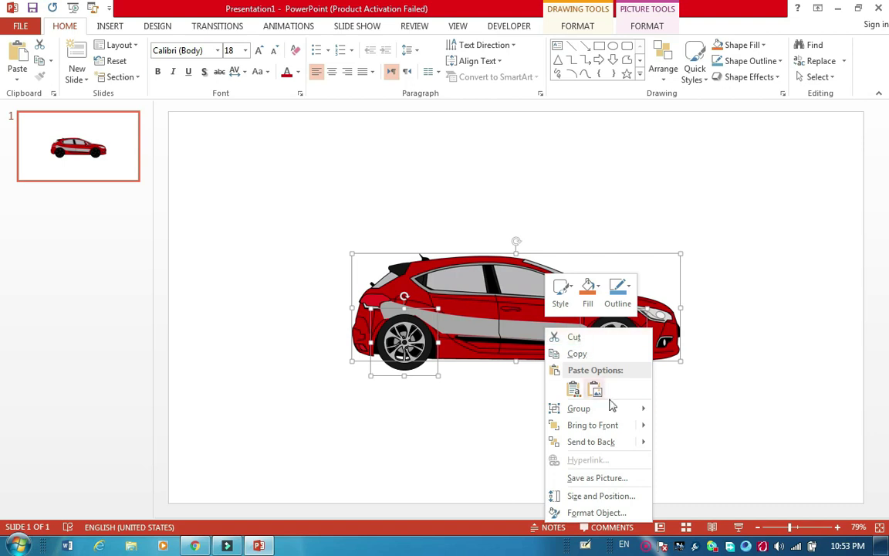
{"action": "left_click", "coordinate": [677, 413]}
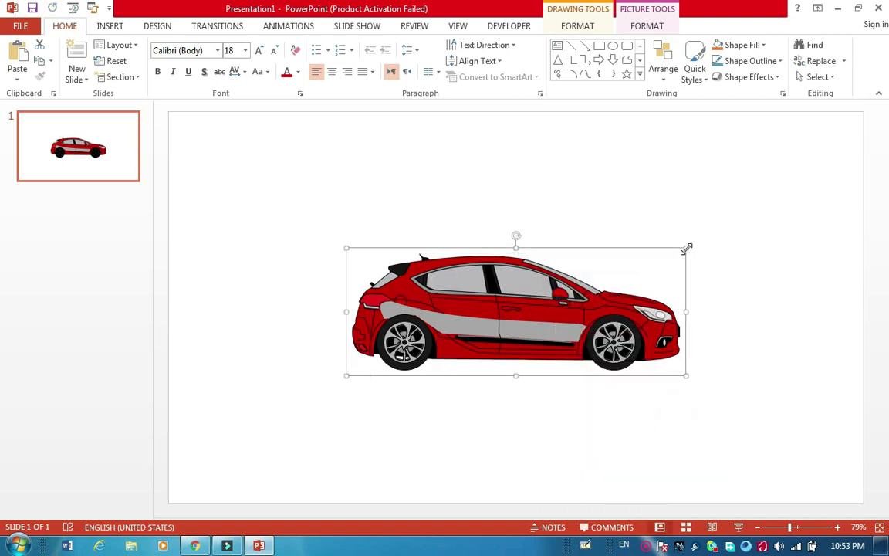
{"action": "left_click_drag", "start_coordinate": [685, 247], "coordinate": [530, 295]}
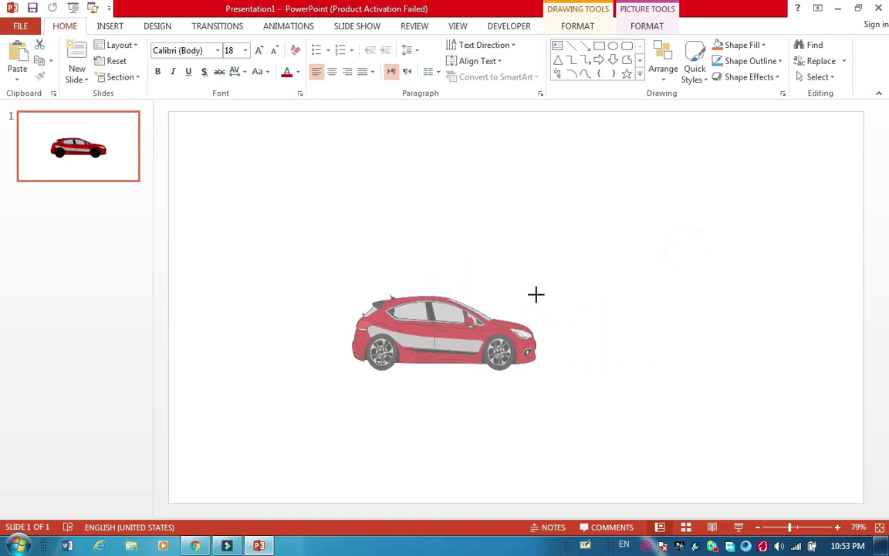
{"action": "left_click_drag", "start_coordinate": [448, 335], "coordinate": [285, 419]}
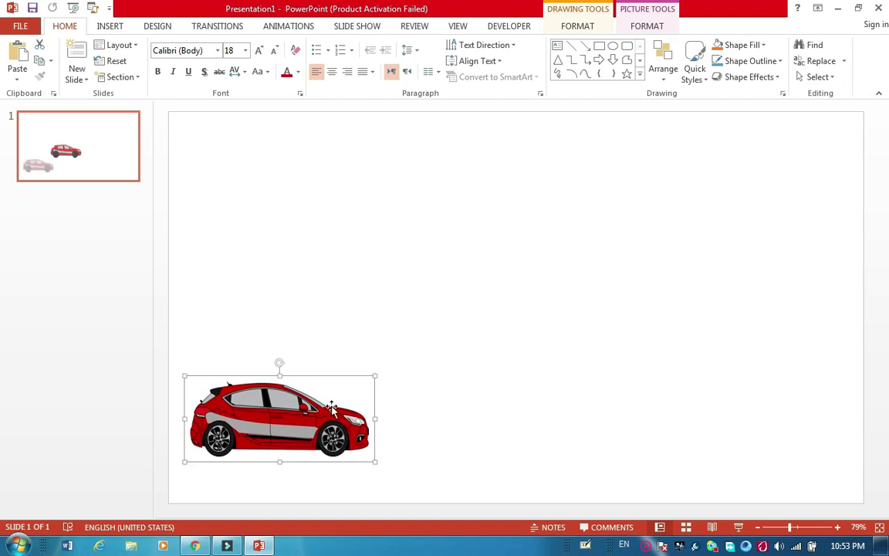
{"action": "left_click_drag", "start_coordinate": [375, 374], "coordinate": [398, 371]}
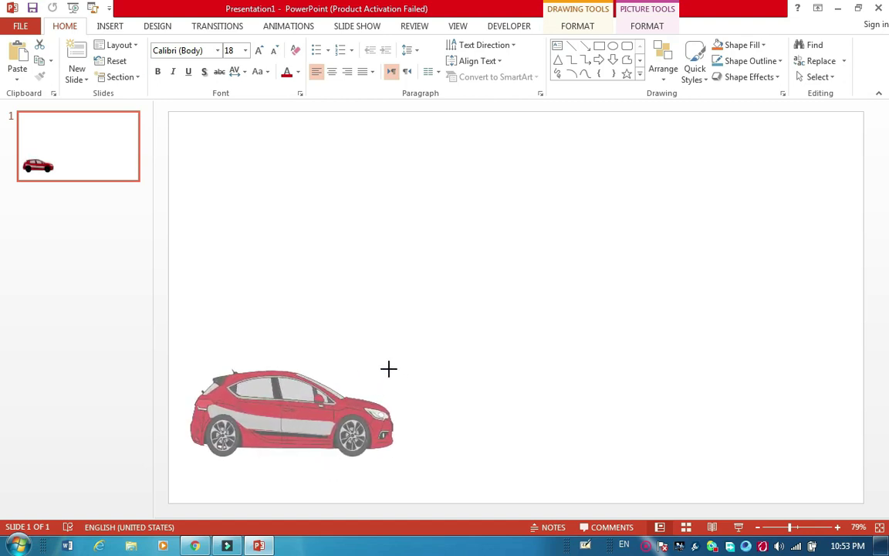
{"action": "left_click_drag", "start_coordinate": [398, 371], "coordinate": [393, 371]}
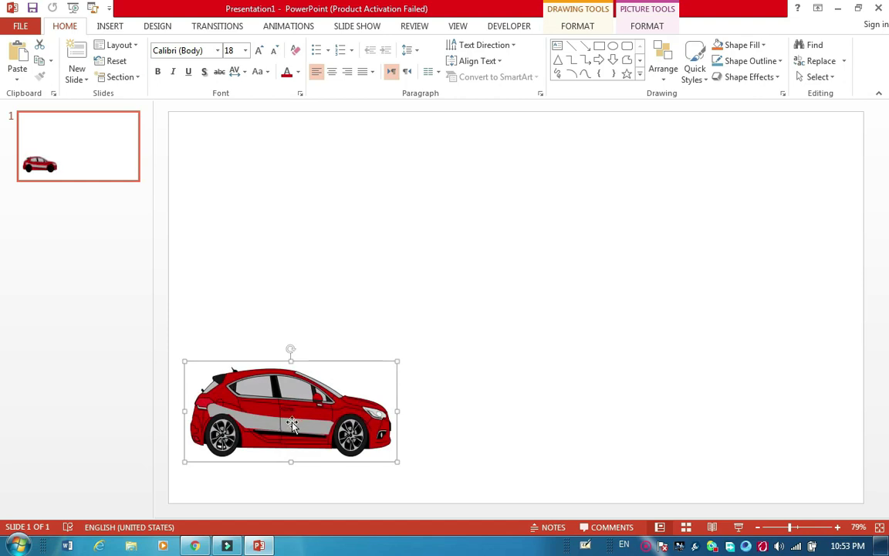
Ungroup the car so the wheels are separate again, then zoom out.
{"action": "right_click", "coordinate": [293, 423]}
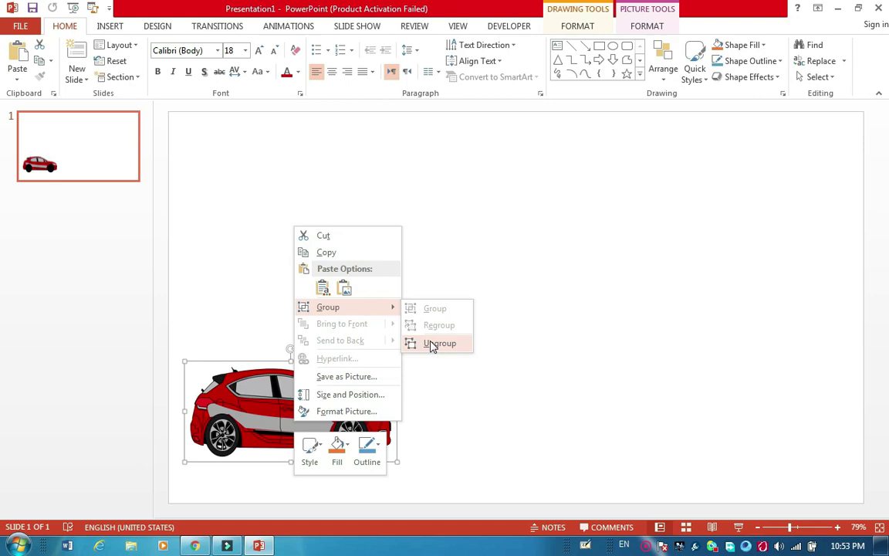
{"action": "mouse_move", "coordinate": [328, 307]}
{"action": "left_click", "coordinate": [432, 345]}
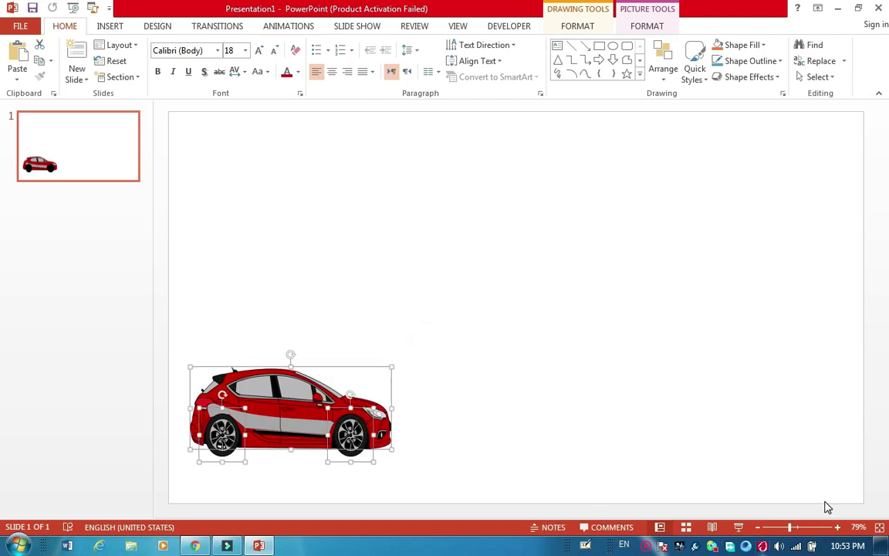
{"action": "left_click", "coordinate": [759, 526]}
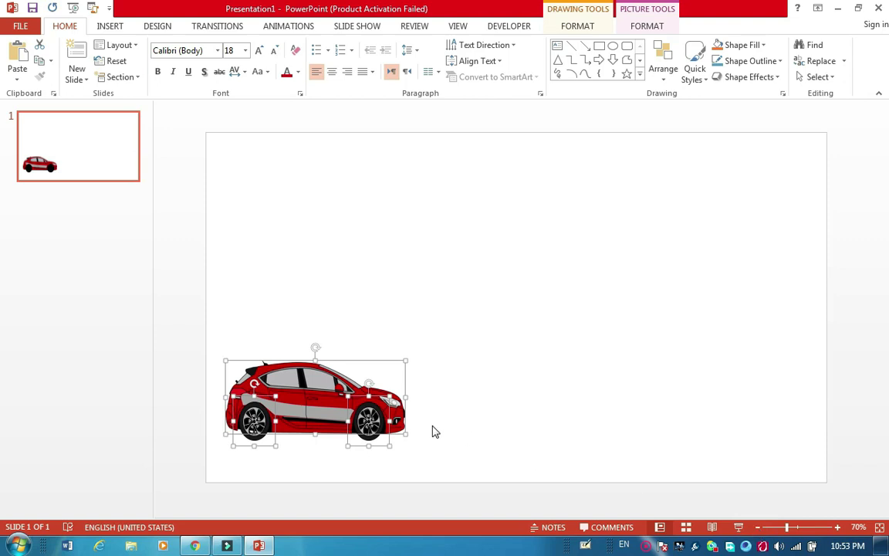
Give the car body and both wheels a Right motion path from the Animations tab.
{"action": "left_click", "coordinate": [356, 26]}
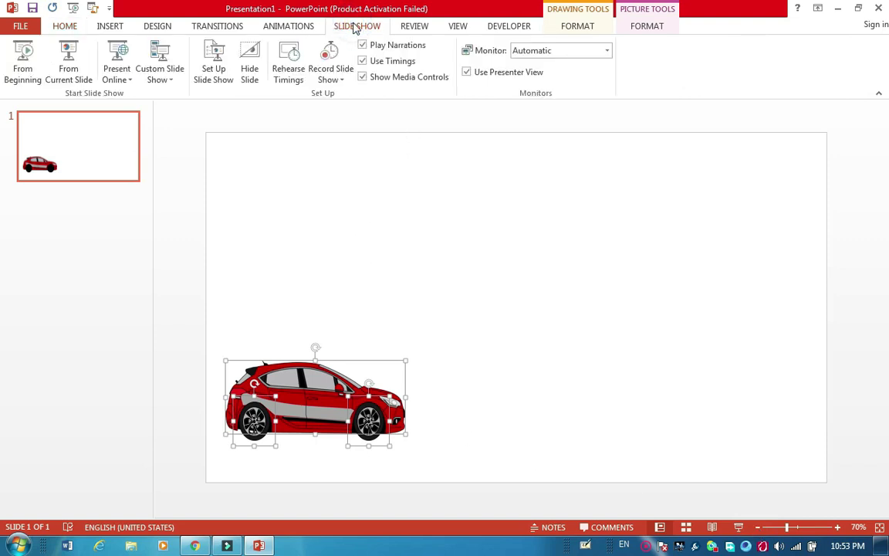
{"action": "left_click", "coordinate": [290, 26]}
{"action": "left_click", "coordinate": [522, 68]}
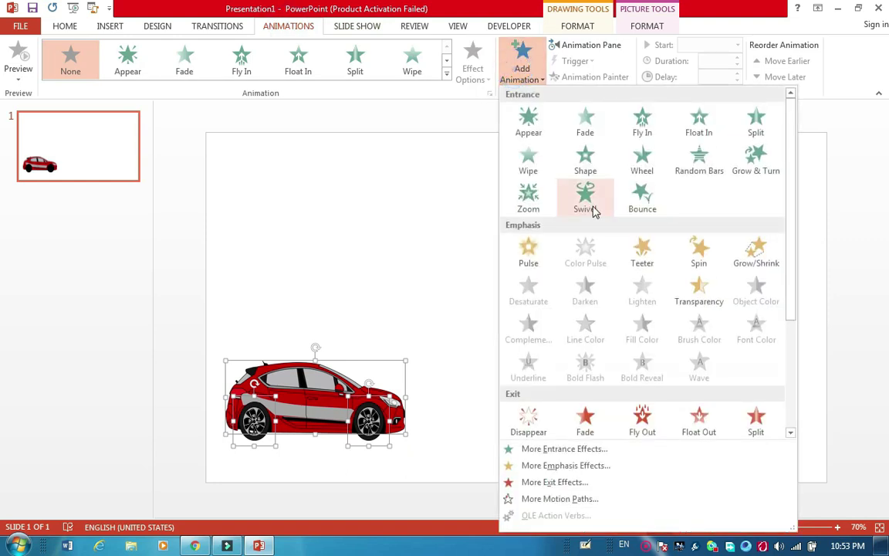
{"action": "left_click", "coordinate": [554, 498]}
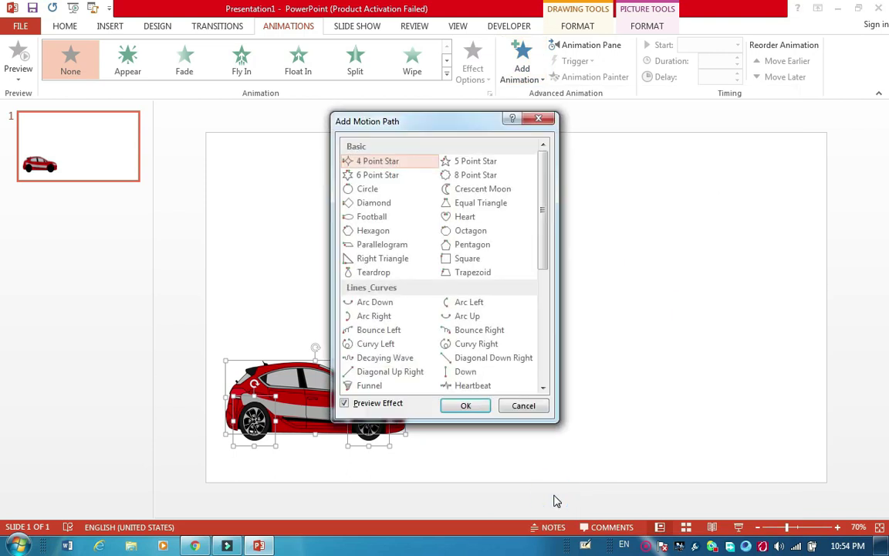
{"action": "left_click", "coordinate": [544, 388]}
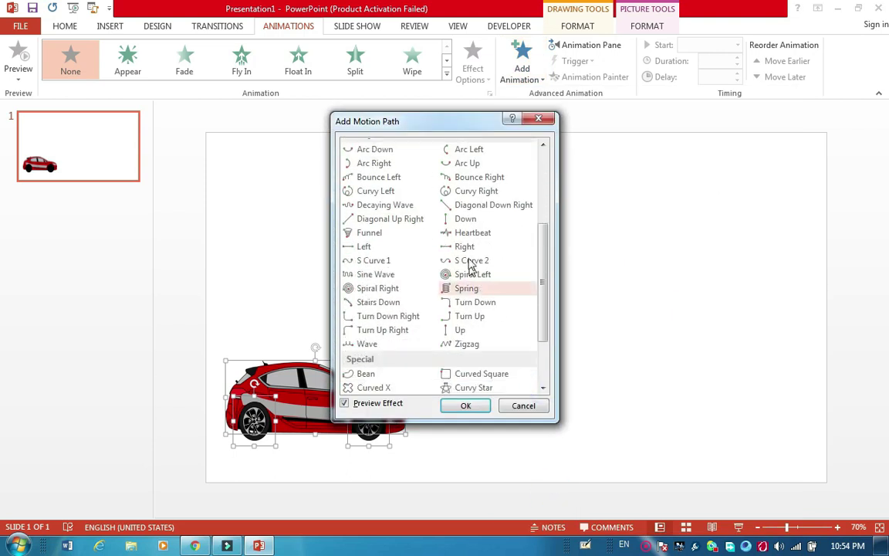
{"action": "left_click", "coordinate": [465, 248]}
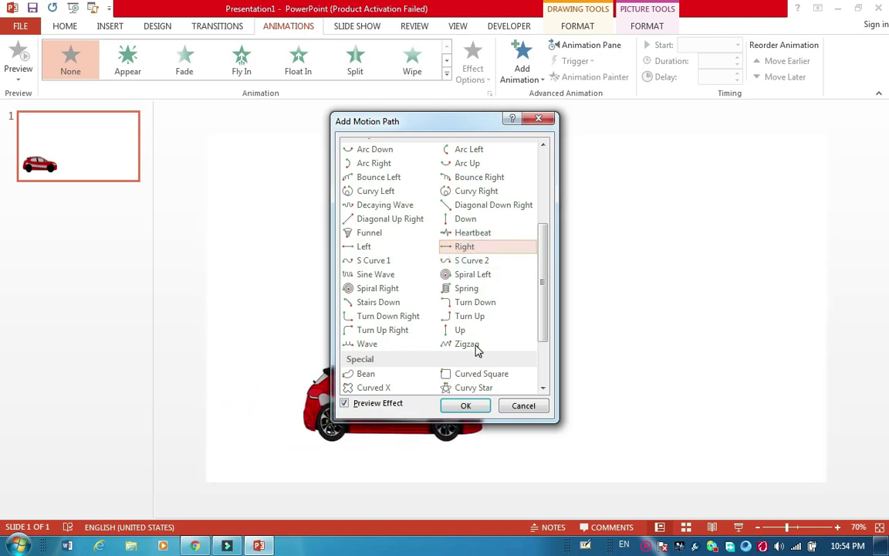
{"action": "left_click", "coordinate": [465, 405]}
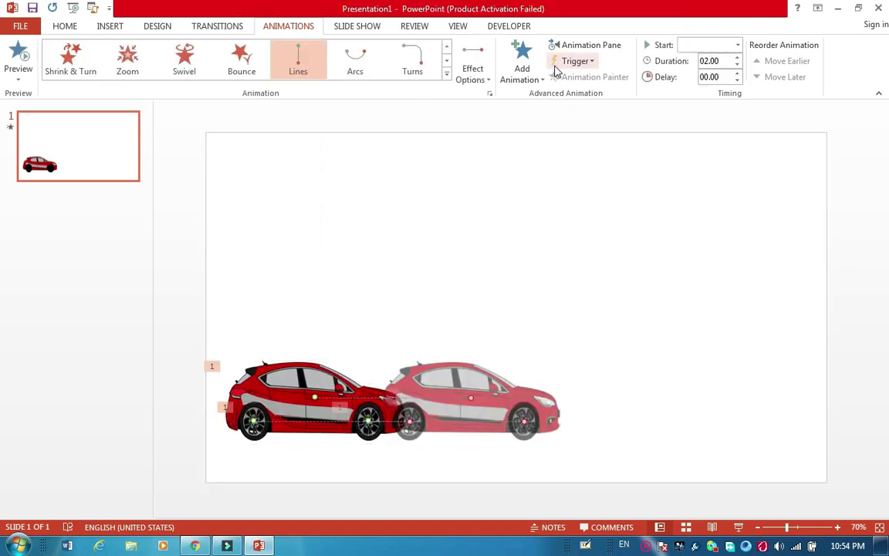
In the Animation Pane, drag Picture 81's motion path end past the slide's right edge.
{"action": "left_click", "coordinate": [575, 45]}
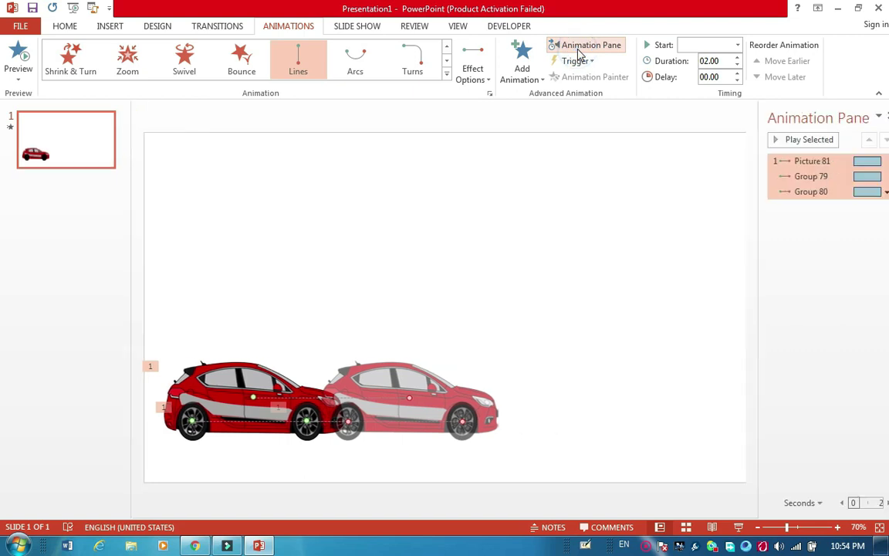
{"action": "left_click", "coordinate": [548, 321]}
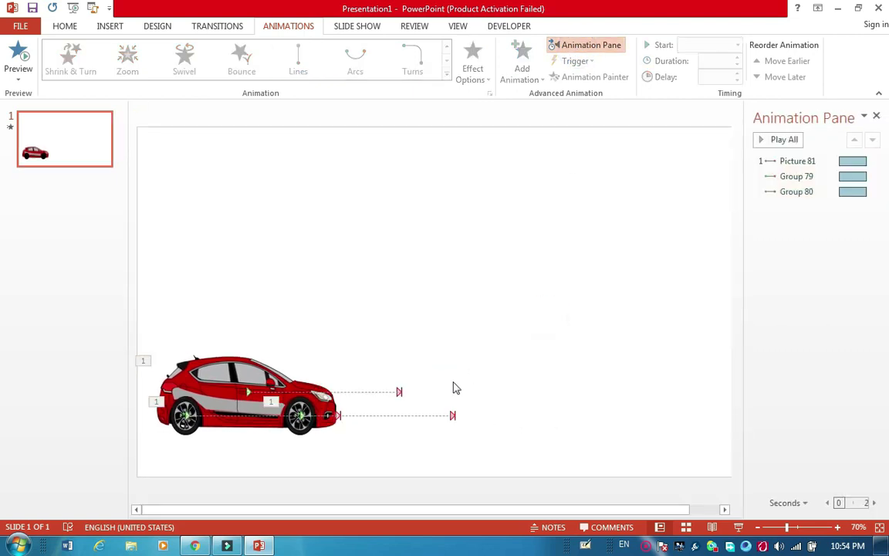
{"action": "left_click", "coordinate": [399, 392]}
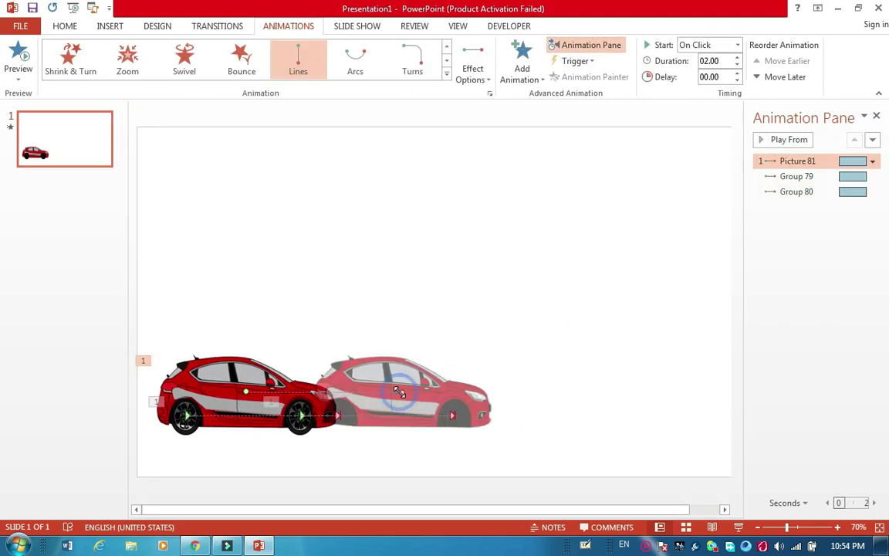
{"action": "left_click_drag", "start_coordinate": [404, 391], "coordinate": [795, 392]}
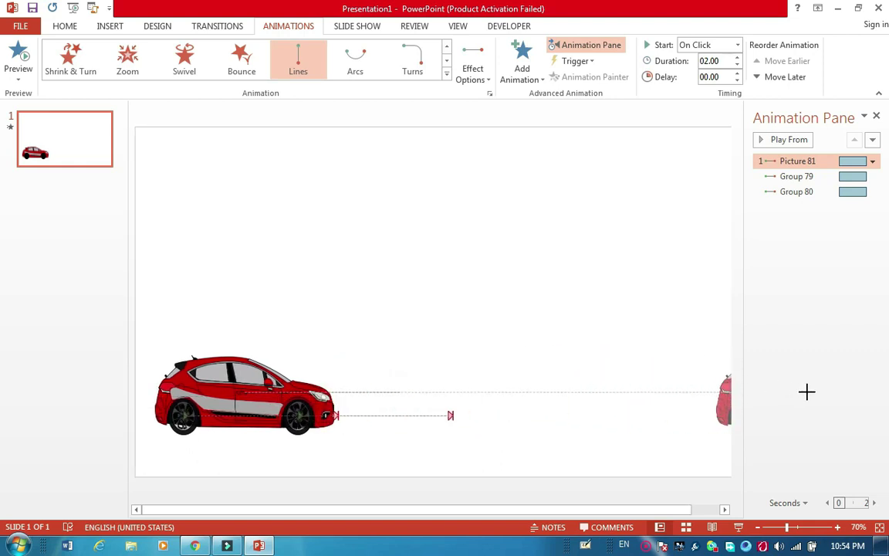
{"action": "left_click_drag", "start_coordinate": [797, 391], "coordinate": [818, 391]}
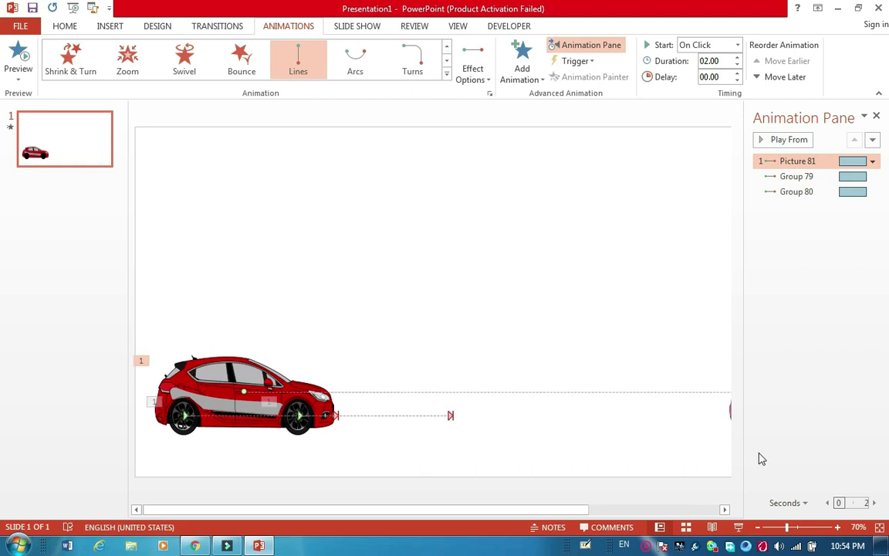
{"action": "left_click", "coordinate": [757, 529]}
{"action": "left_click", "coordinate": [758, 529]}
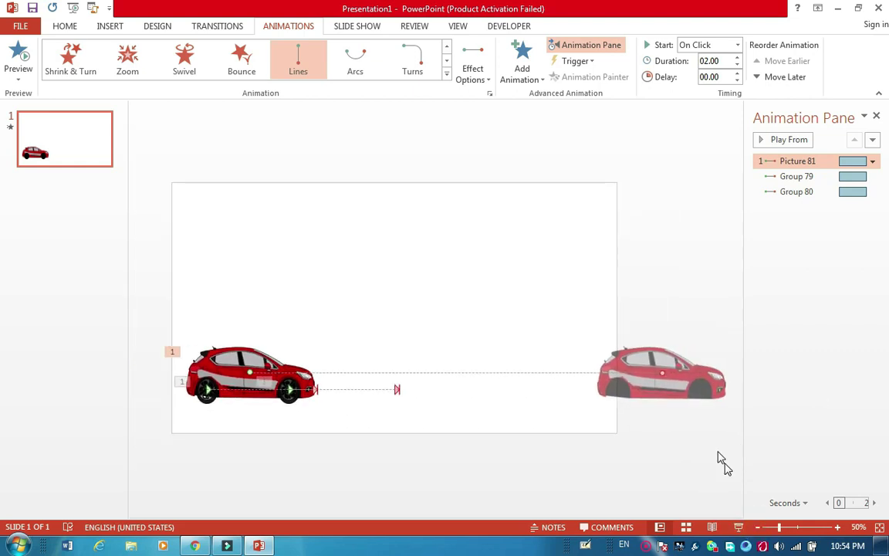
{"action": "left_click_drag", "start_coordinate": [663, 374], "coordinate": [677, 375]}
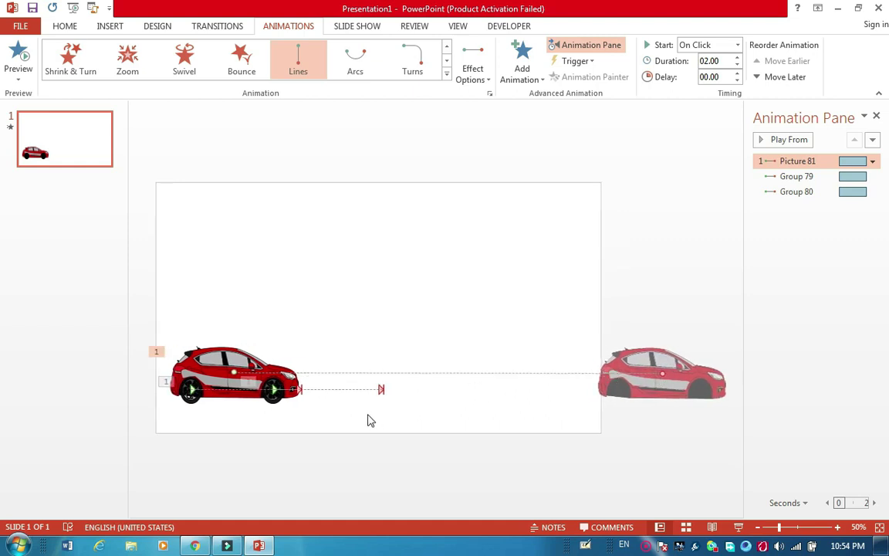
{"action": "left_click", "coordinate": [382, 390]}
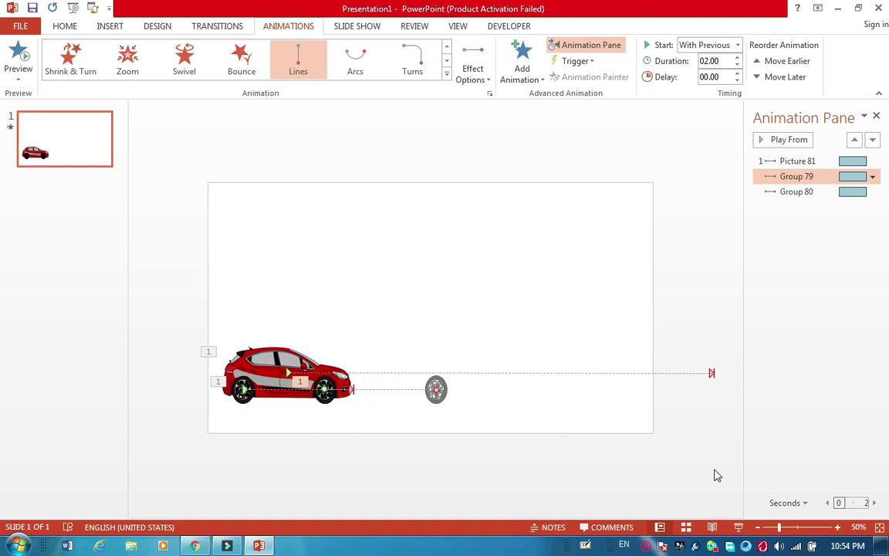
Drag the front and rear wheel path ends to the wheels of the car's end position.
{"action": "left_click", "coordinate": [809, 162]}
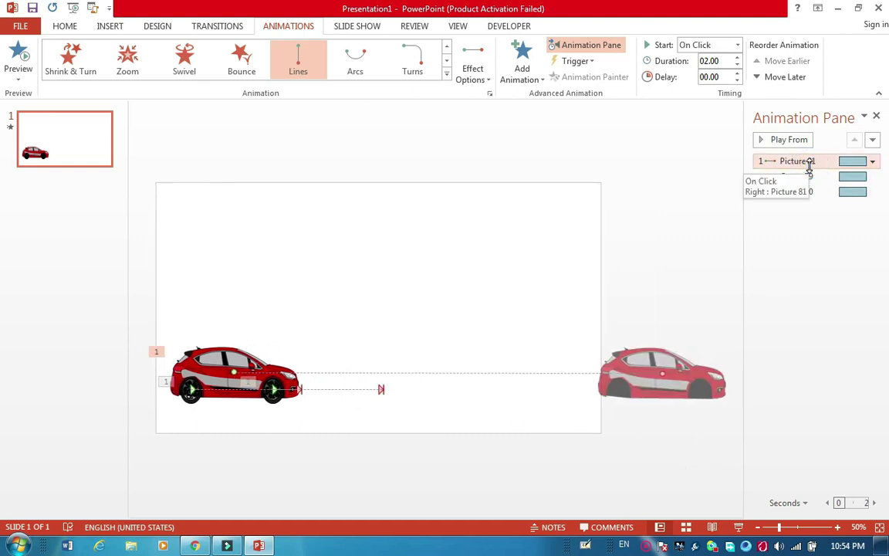
{"action": "left_click", "coordinate": [800, 192], "text": "shift"}
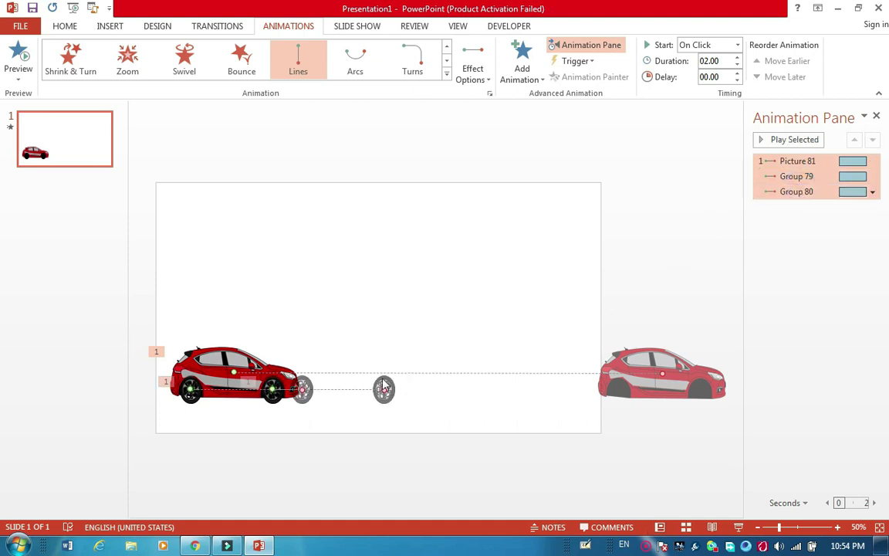
{"action": "left_click_drag", "start_coordinate": [384, 389], "coordinate": [693, 392]}
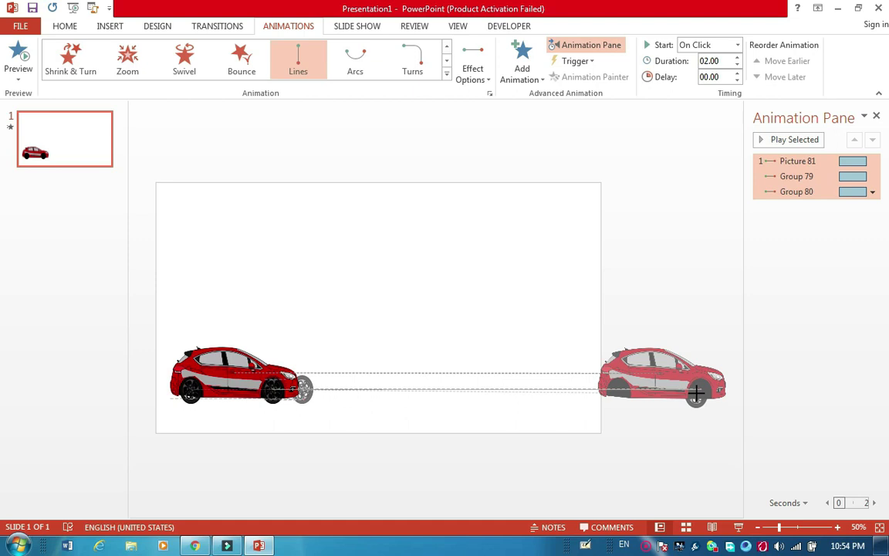
{"action": "left_click_drag", "start_coordinate": [697, 394], "coordinate": [699, 396]}
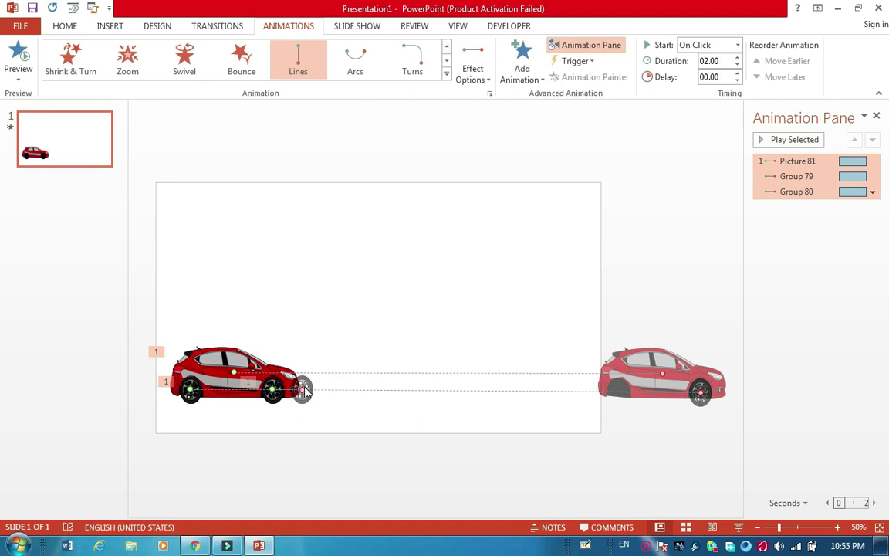
{"action": "left_click_drag", "start_coordinate": [303, 388], "coordinate": [617, 391]}
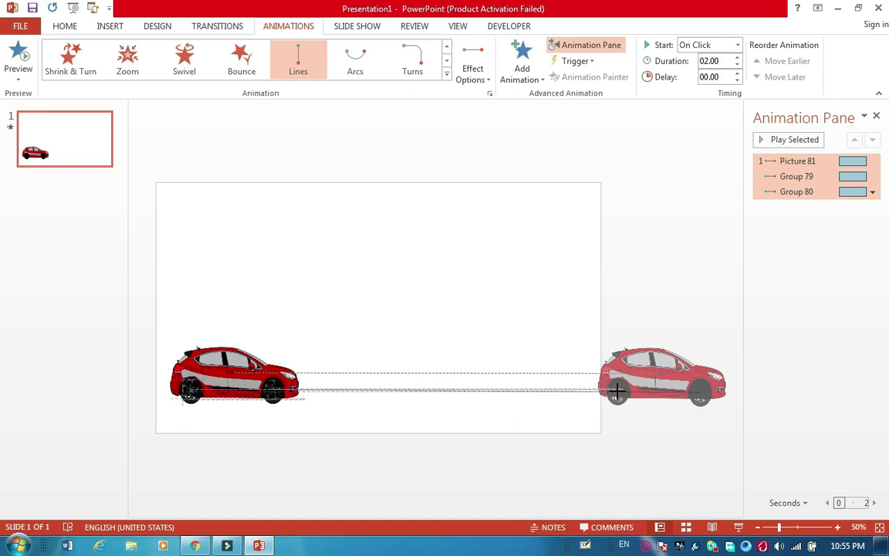
{"action": "left_click_drag", "start_coordinate": [617, 392], "coordinate": [618, 393]}
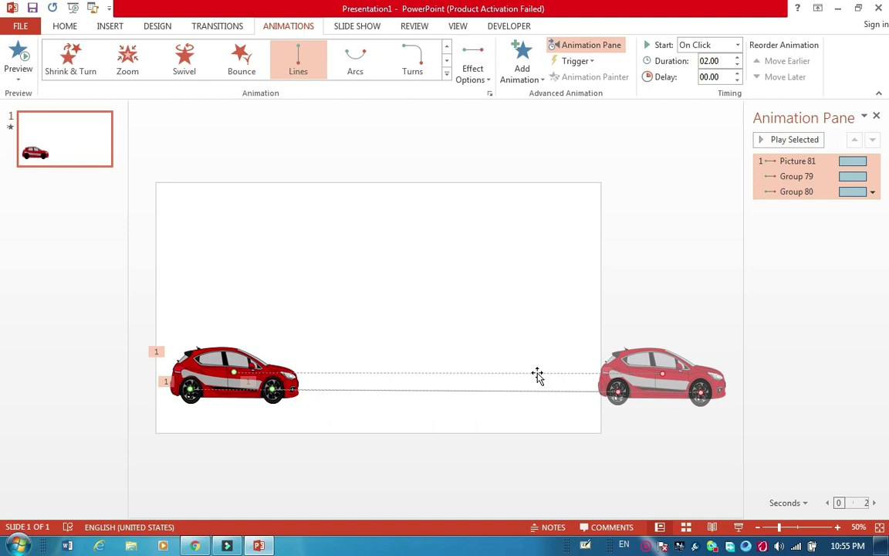
{"action": "left_click", "coordinate": [738, 526]}
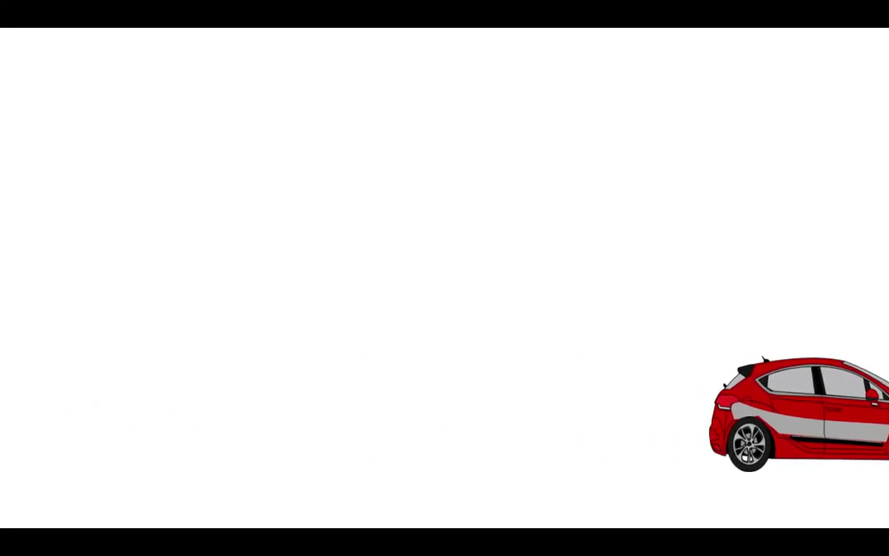
{"action": "left_click", "coordinate": [739, 527]}
{"action": "left_click", "coordinate": [739, 527]}
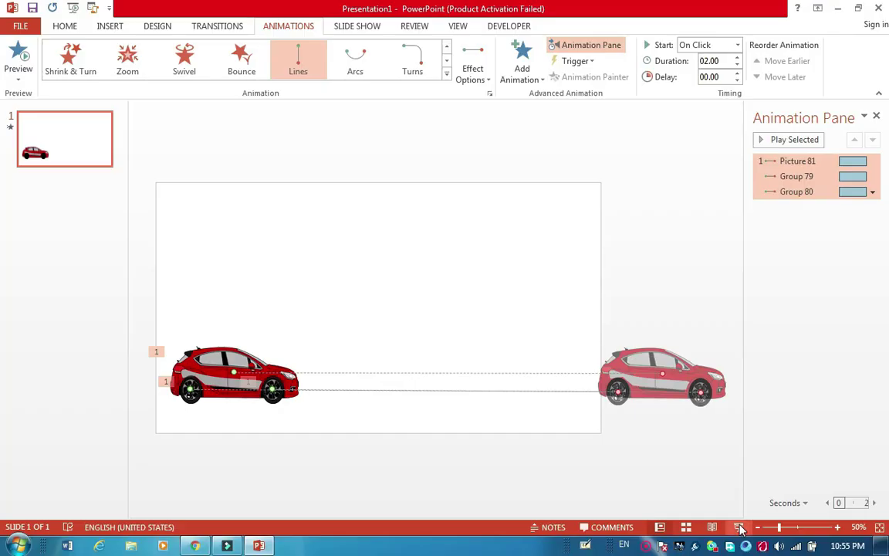
{"action": "key", "text": "alt"}
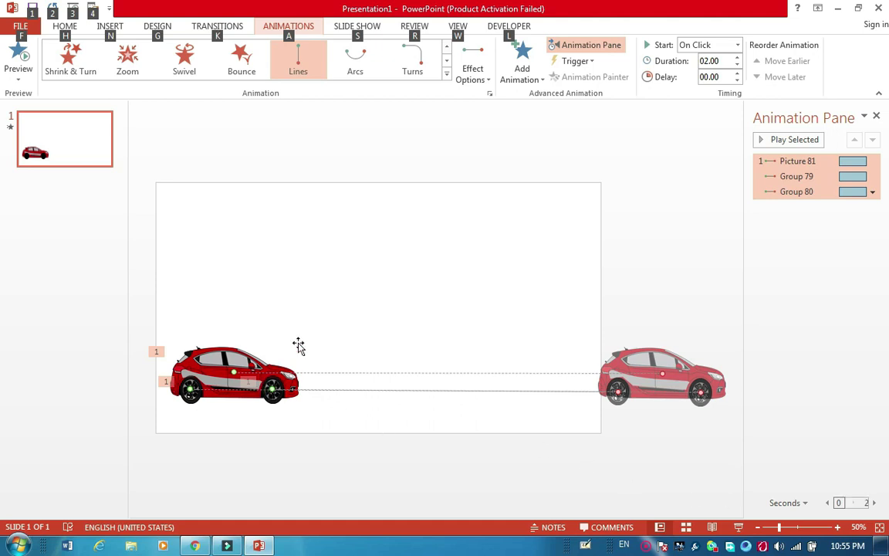
Add a Spin emphasis animation to both wheels, Group 79 and Group 80.
{"action": "left_click", "coordinate": [241, 392]}
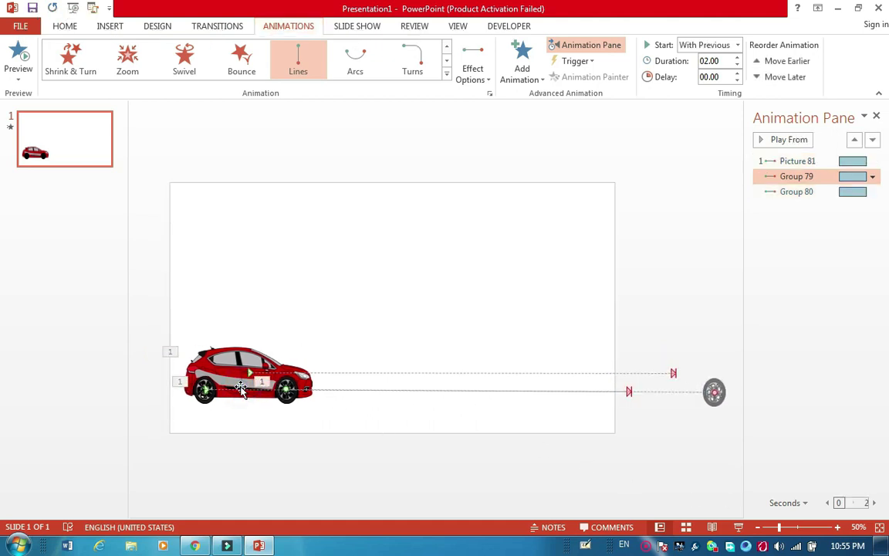
{"action": "left_click", "coordinate": [206, 394]}
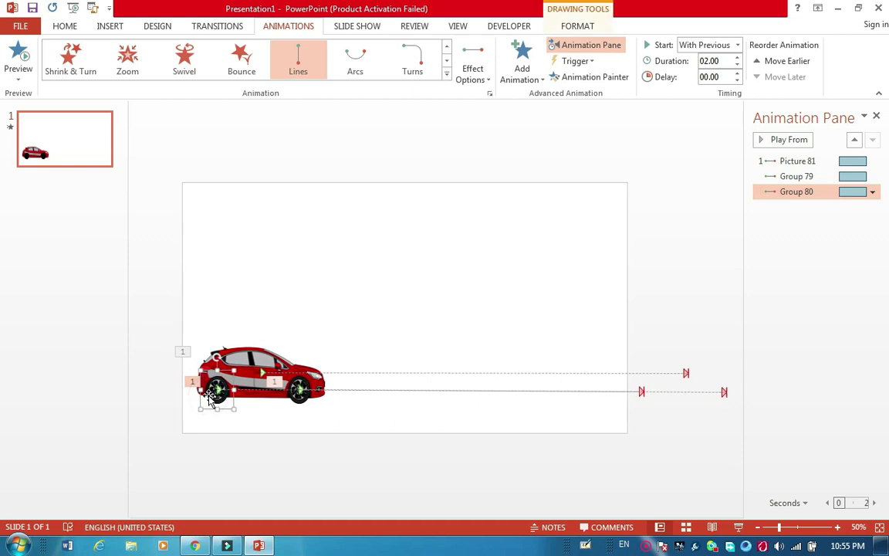
{"action": "left_click", "coordinate": [295, 403], "text": "shift"}
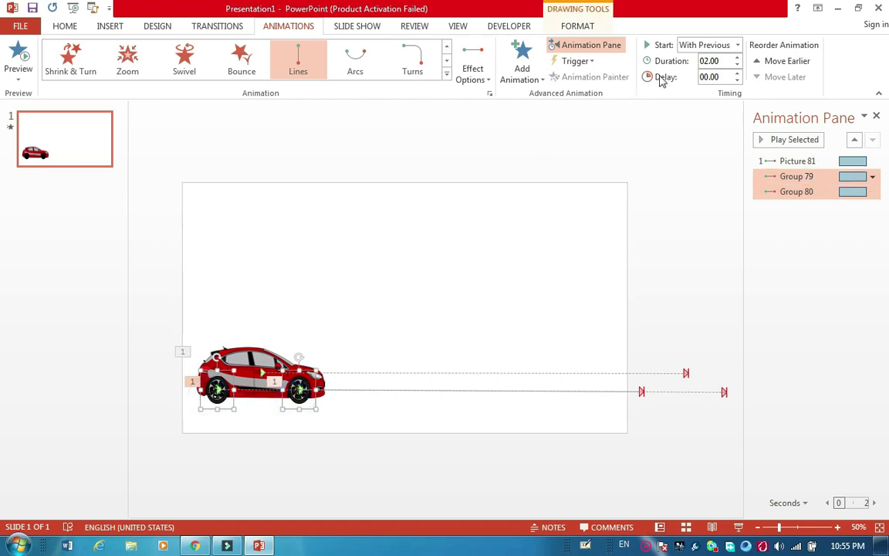
{"action": "left_click", "coordinate": [539, 82]}
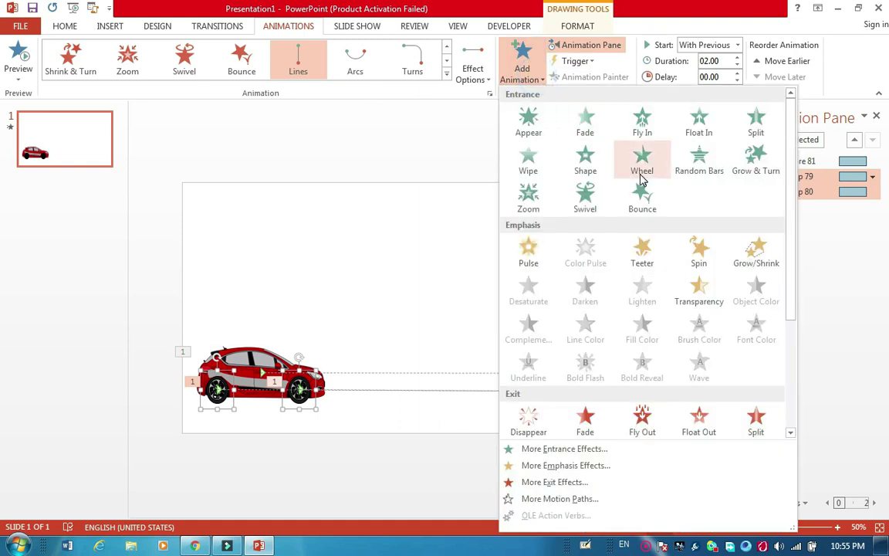
{"action": "left_click", "coordinate": [700, 255]}
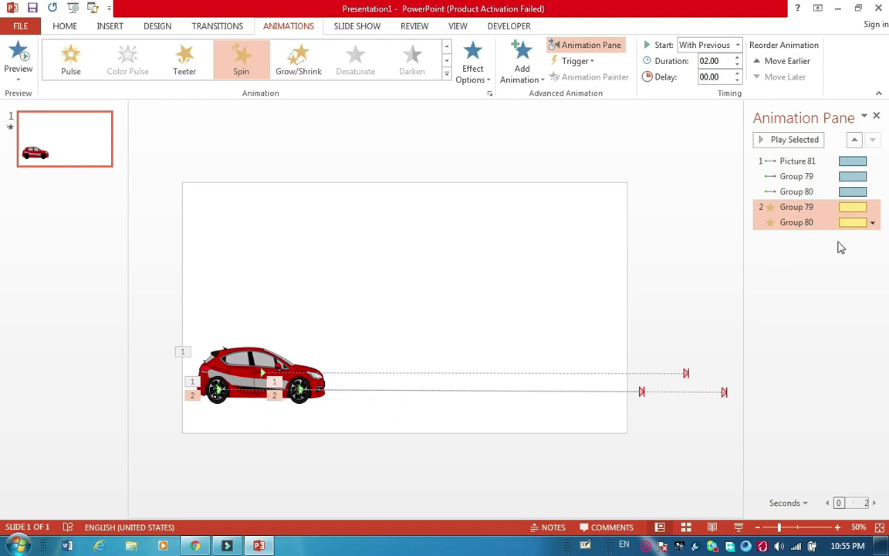
Set the wheels' Spin timing to repeat 3 times.
{"action": "left_click", "coordinate": [873, 223]}
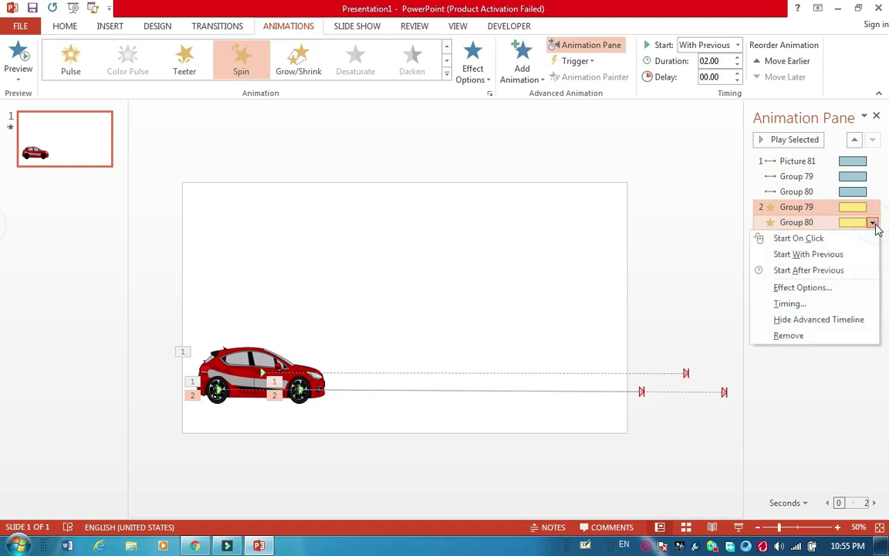
{"action": "left_click", "coordinate": [791, 290]}
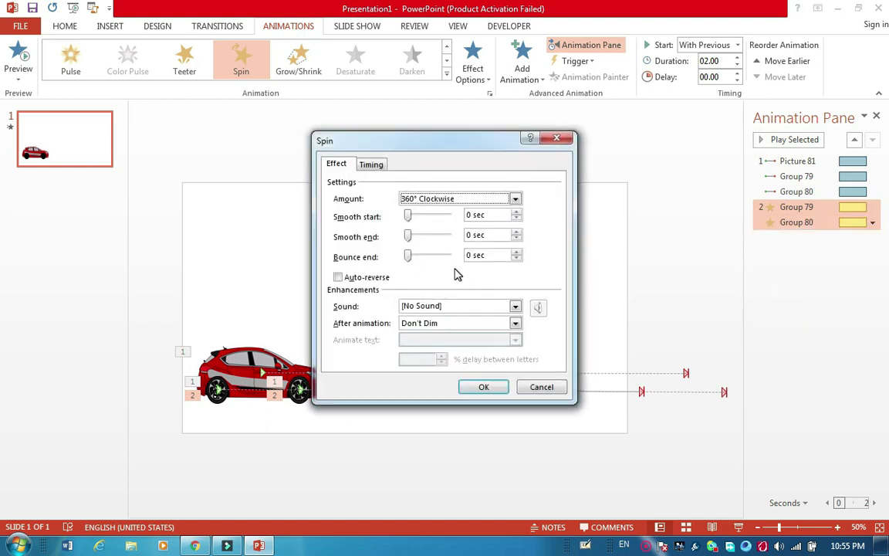
{"action": "left_click", "coordinate": [371, 164]}
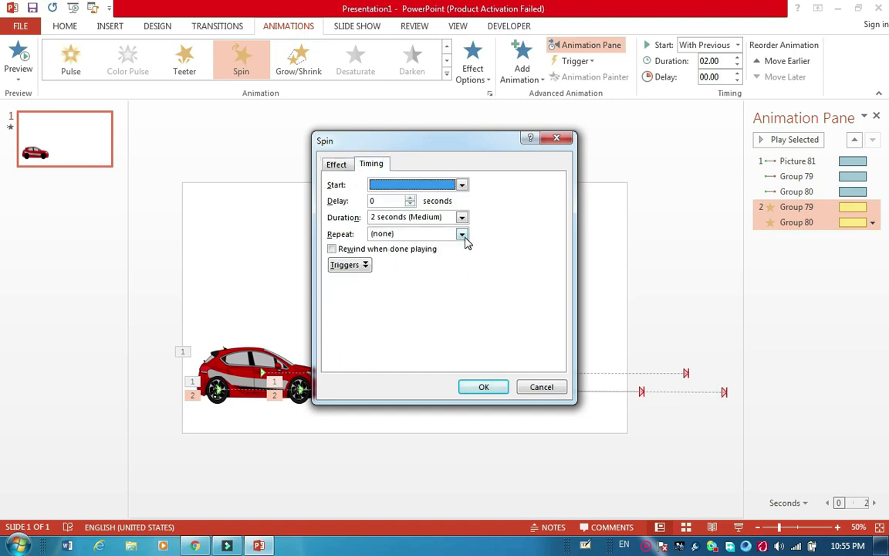
{"action": "left_click", "coordinate": [462, 235]}
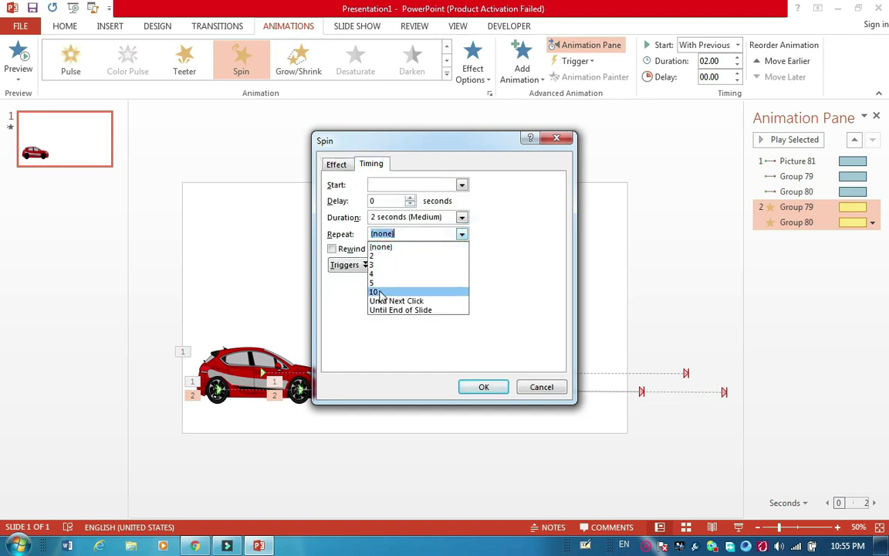
{"action": "left_click", "coordinate": [387, 267]}
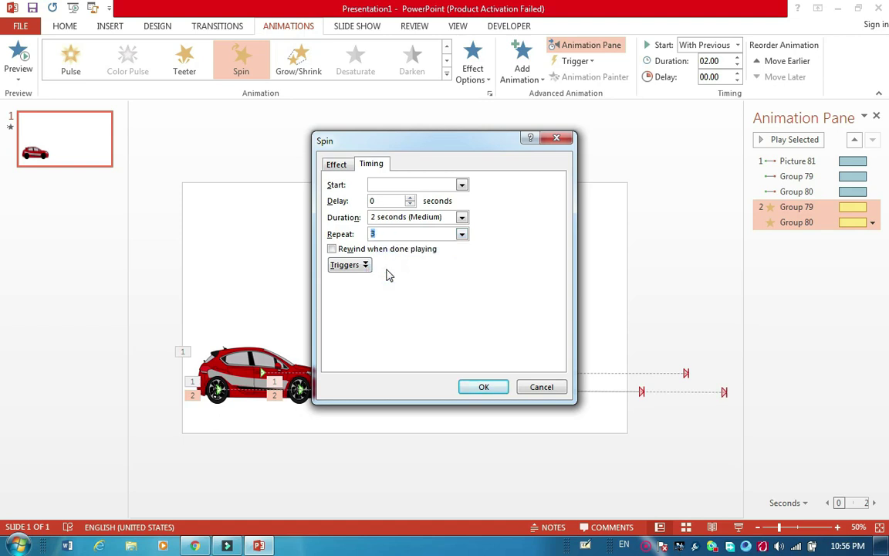
{"action": "left_click", "coordinate": [483, 386]}
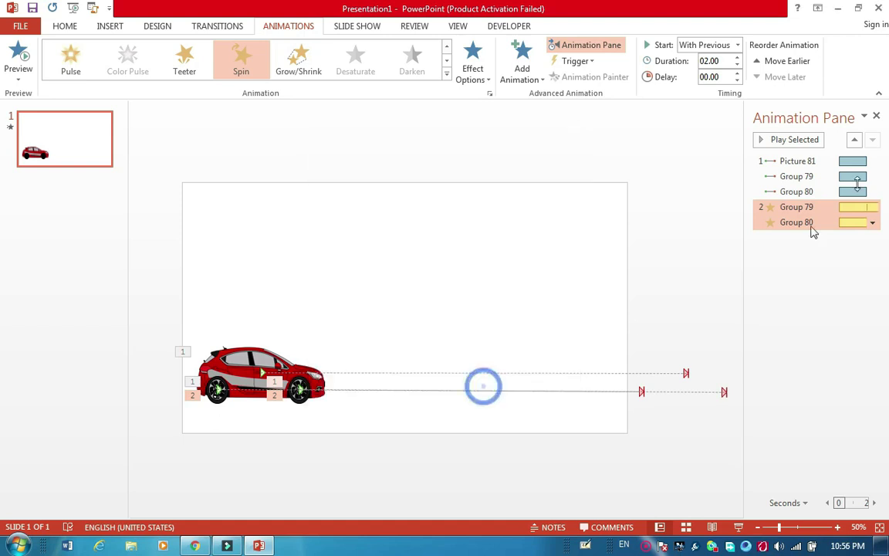
{"action": "left_click", "coordinate": [816, 161]}
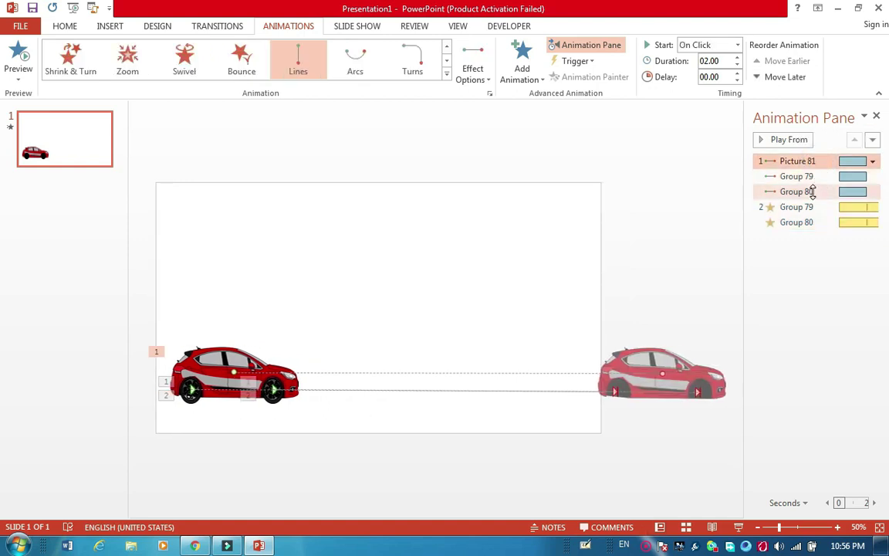
Set smooth start and smooth end to 0 sec for Picture 81, Group 79 and Group 80.
{"action": "left_click", "coordinate": [810, 191], "text": "shift"}
{"action": "left_click", "coordinate": [873, 192]}
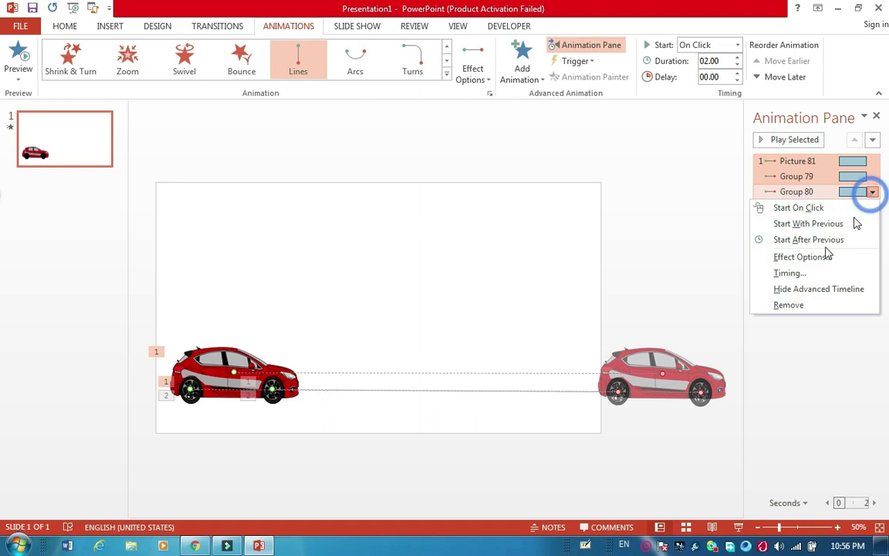
{"action": "left_click", "coordinate": [815, 256]}
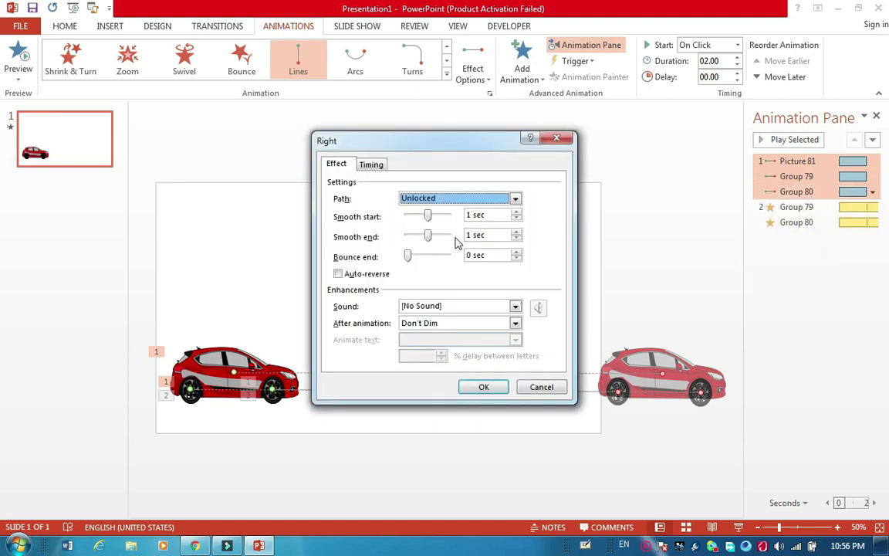
{"action": "mouse_move", "coordinate": [429, 235]}
{"action": "left_mouse_down"}
{"action": "mouse_move", "coordinate": [389, 234]}
{"action": "mouse_move", "coordinate": [409, 217]}
{"action": "mouse_move", "coordinate": [388, 222]}
{"action": "left_mouse_up"}
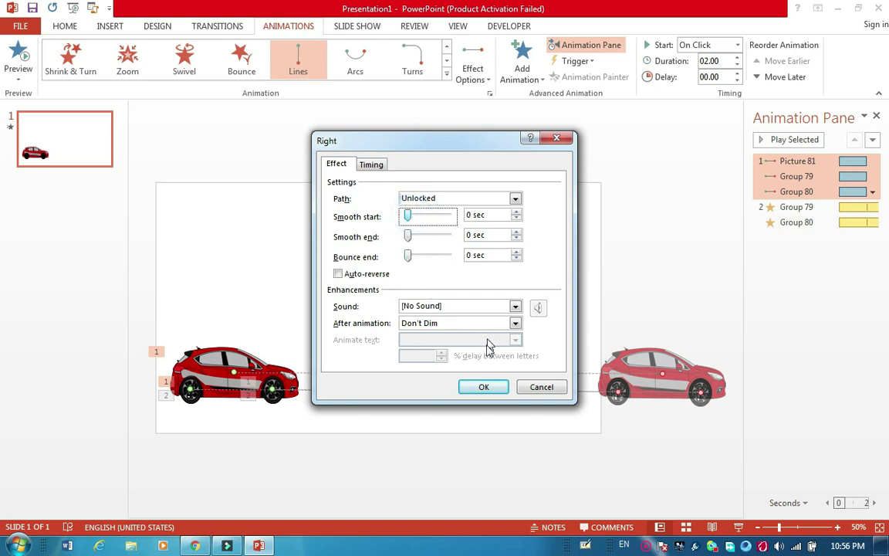
{"action": "left_click", "coordinate": [484, 386]}
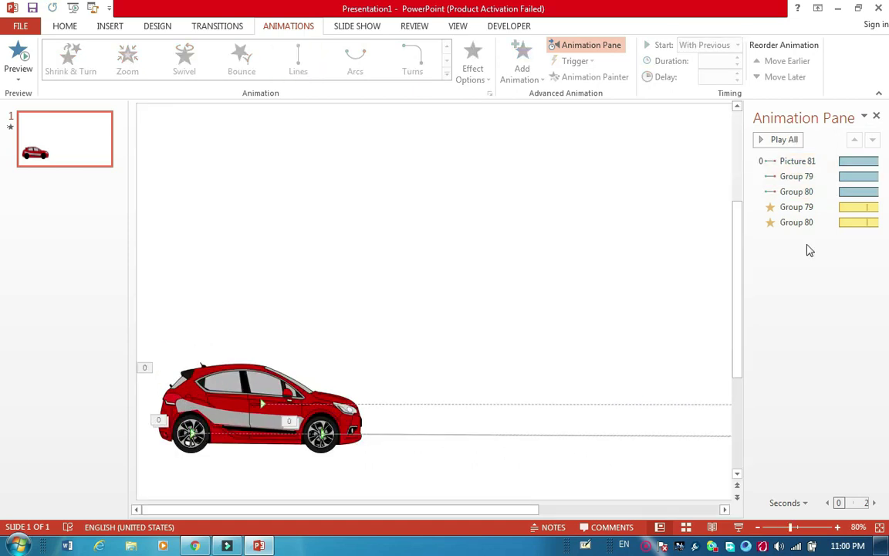
{"action": "right_click", "coordinate": [647, 546]}
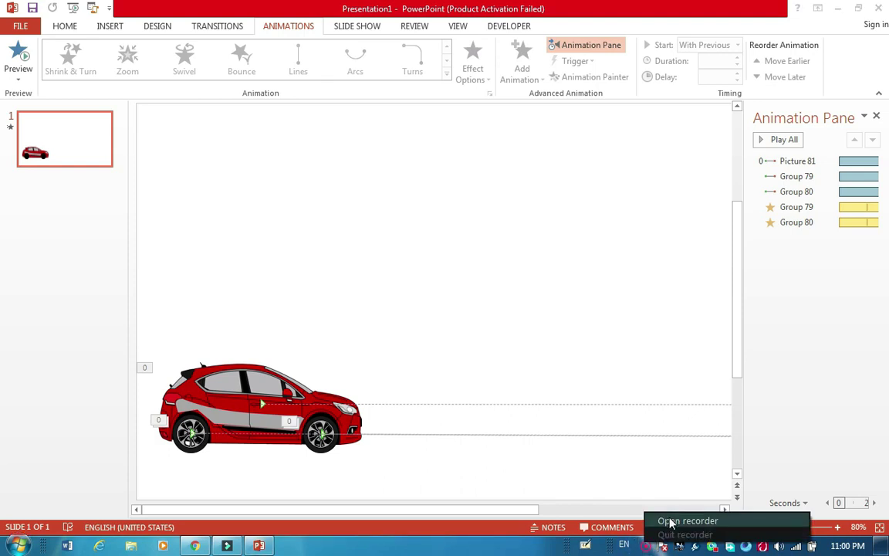
{"action": "left_click", "coordinate": [670, 522]}
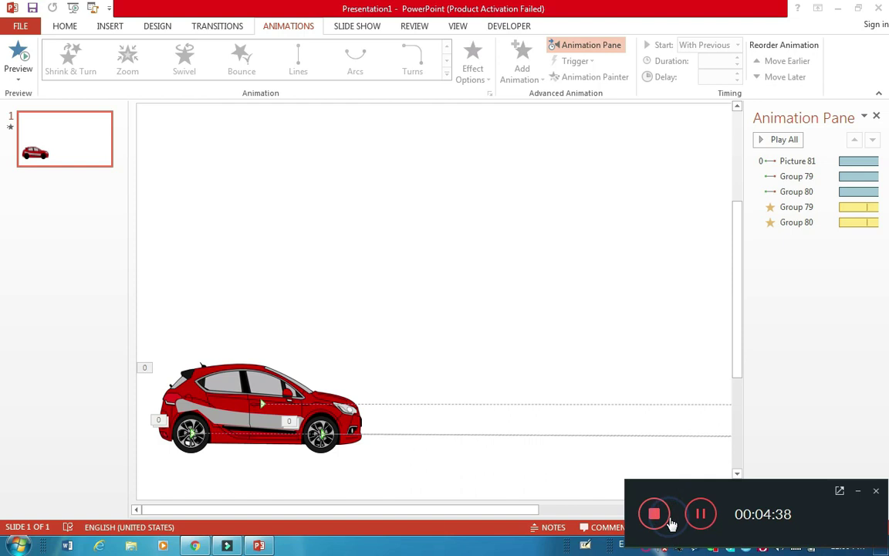
{"action": "left_click", "coordinate": [856, 492]}
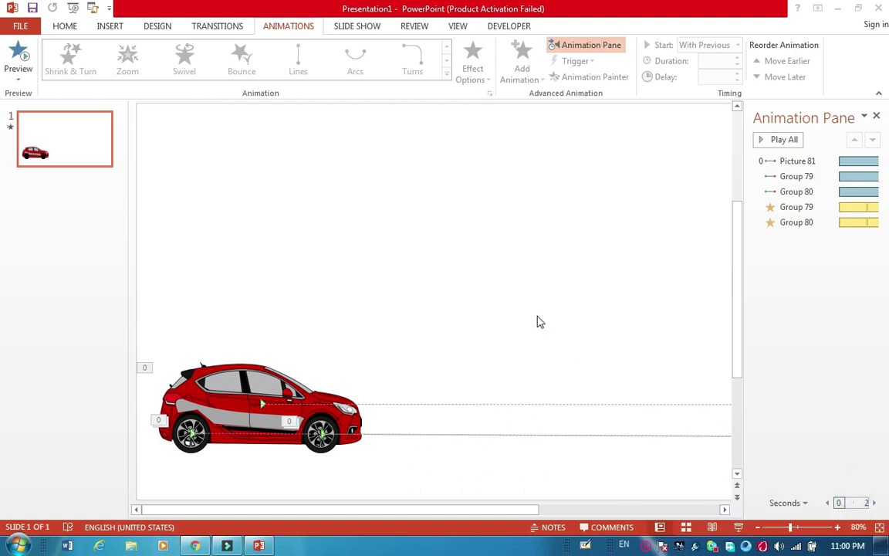
{"action": "key", "text": "F5"}
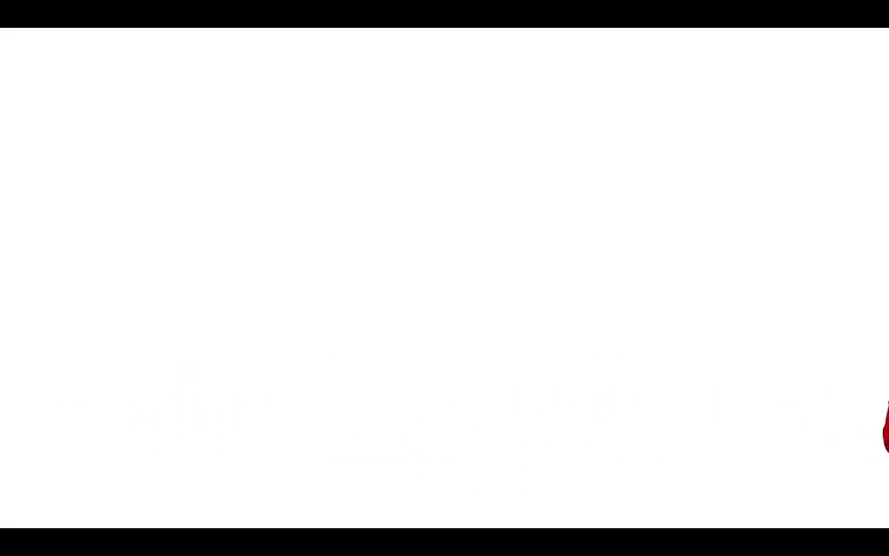
{"action": "key", "text": "Escape"}
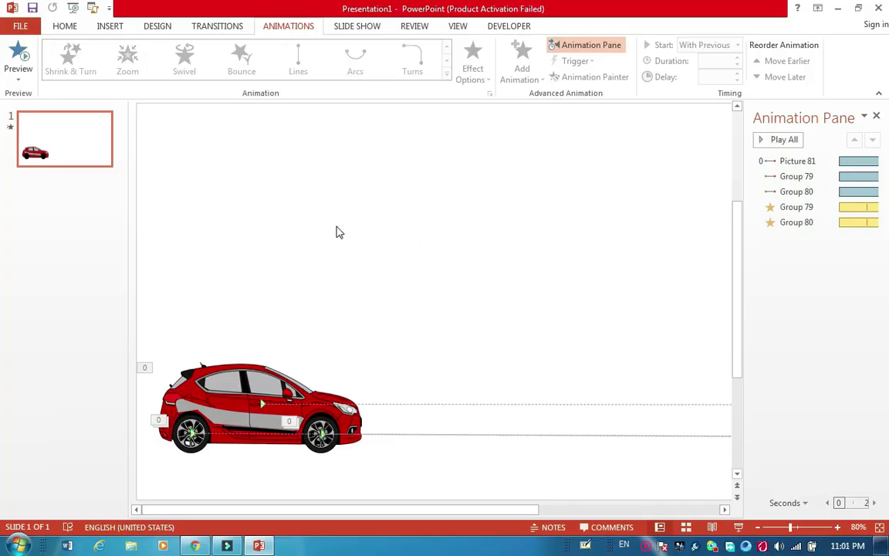
Drag the Cartoon City Road video from the desktop onto the PowerPoint slide.
{"action": "left_click", "coordinate": [65, 26]}
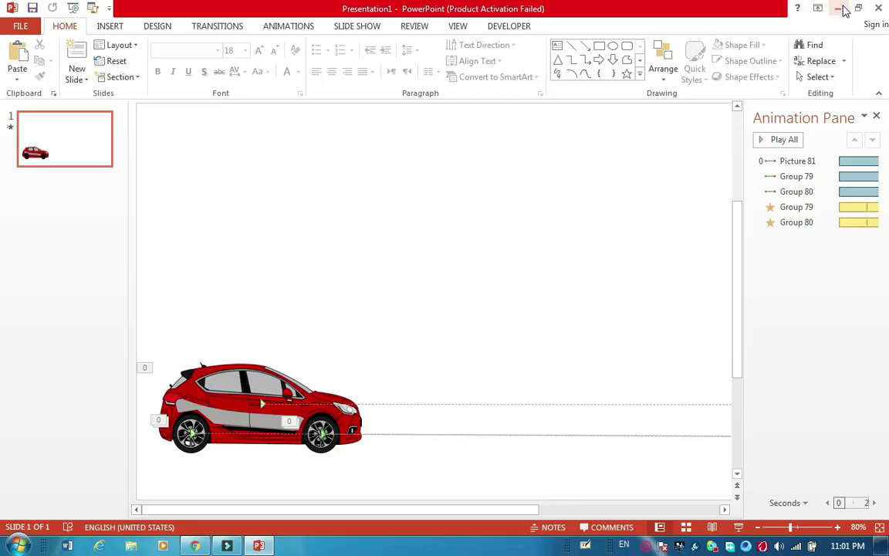
{"action": "left_click", "coordinate": [839, 9]}
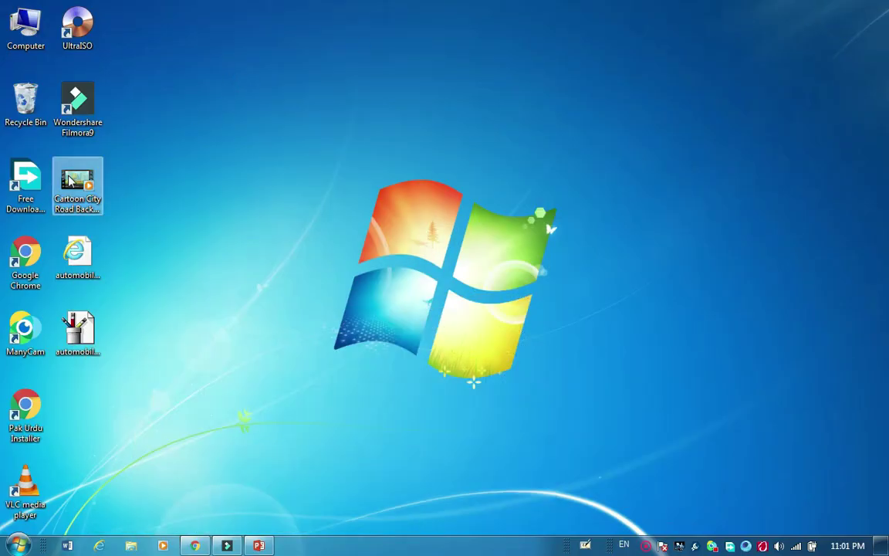
{"action": "left_click_drag", "start_coordinate": [70, 180], "coordinate": [260, 521]}
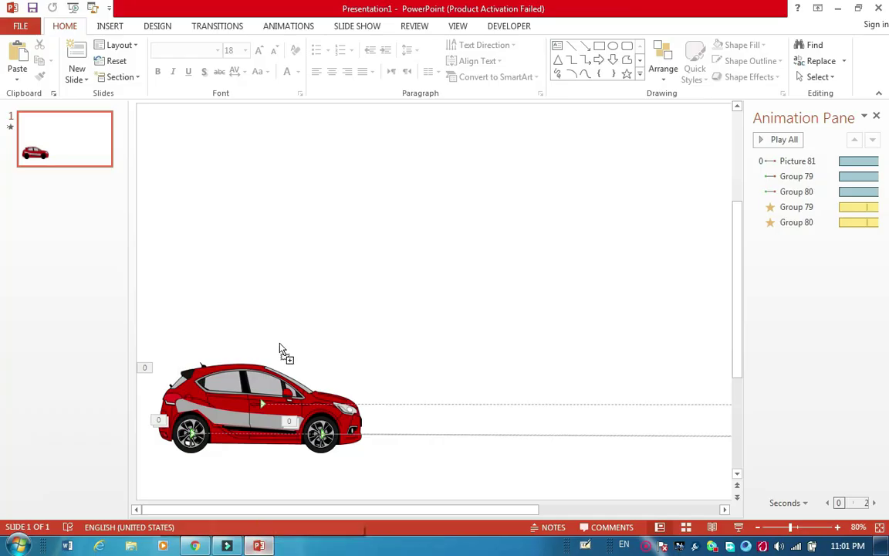
{"action": "left_click_drag", "start_coordinate": [260, 524], "coordinate": [308, 242]}
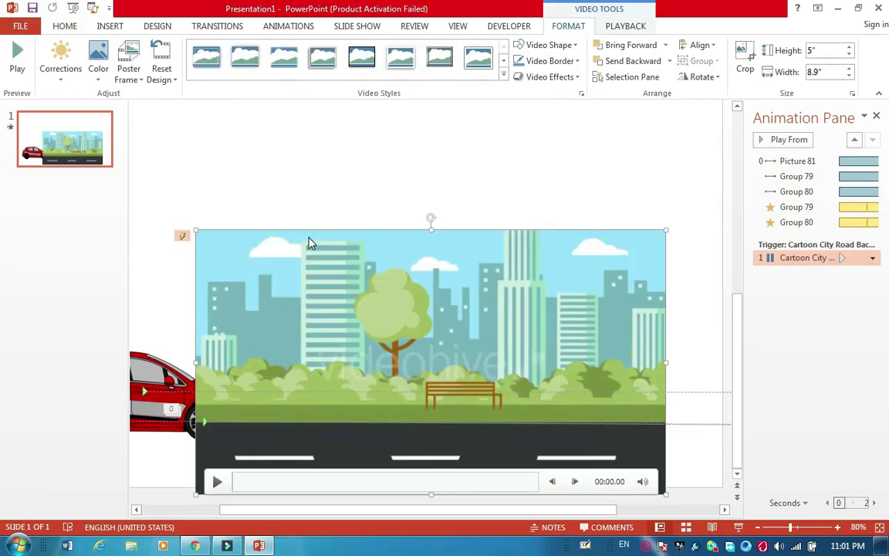
Move the city road video to the slide's top-left corner, enlarge it to cover the slide, and set it to start automatically.
{"action": "left_click", "coordinate": [758, 528]}
{"action": "left_click", "coordinate": [758, 528]}
{"action": "left_click", "coordinate": [758, 528]}
{"action": "left_click", "coordinate": [758, 528]}
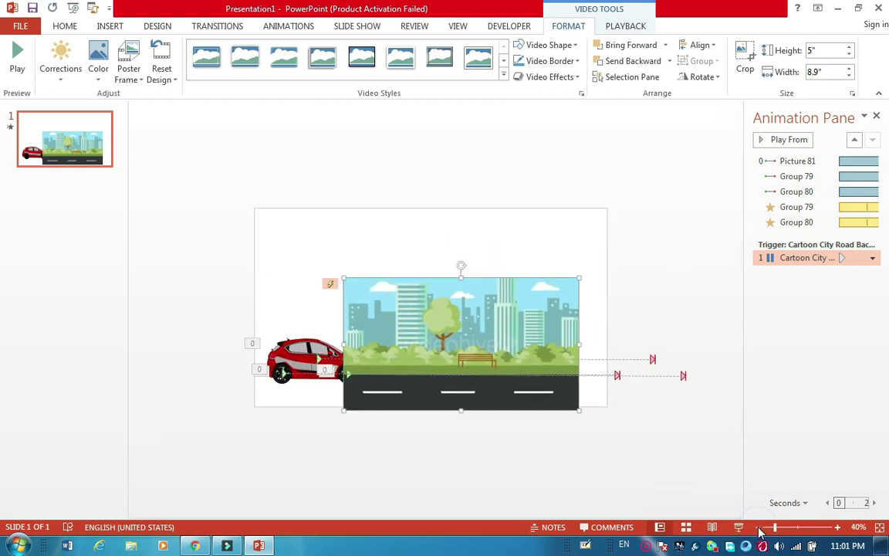
{"action": "left_click_drag", "start_coordinate": [463, 310], "coordinate": [374, 238]}
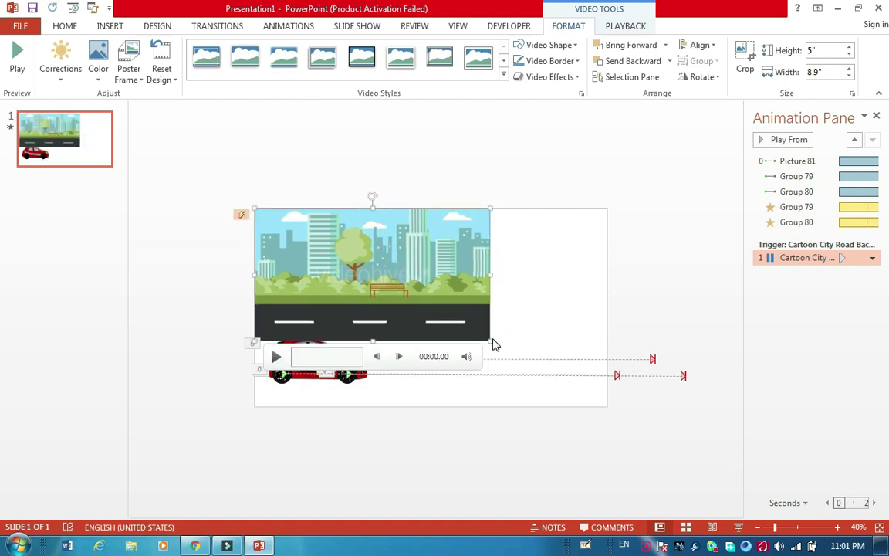
{"action": "mouse_move", "coordinate": [489, 340]}
{"action": "left_mouse_down"}
{"action": "mouse_move", "coordinate": [581, 406]}
{"action": "mouse_move", "coordinate": [605, 405]}
{"action": "left_mouse_up"}
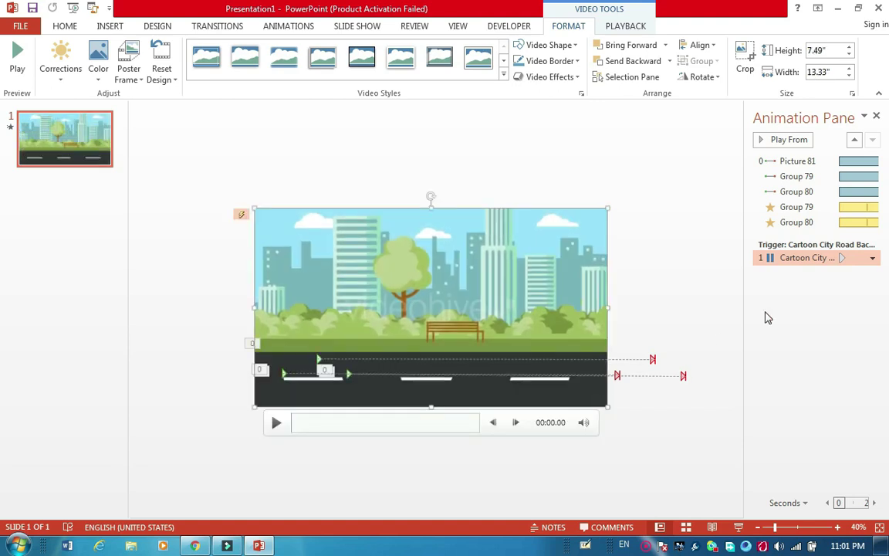
{"action": "key", "text": "alt"}
{"action": "left_click", "coordinate": [791, 285]}
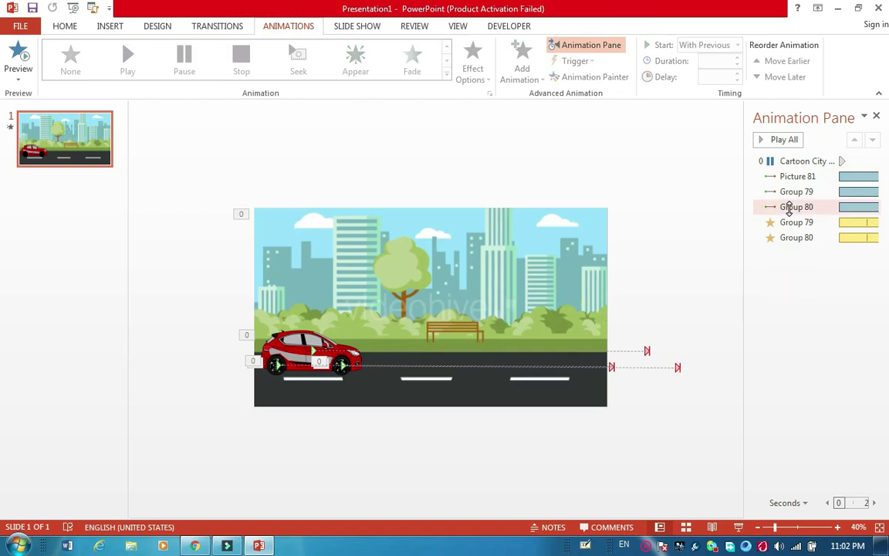
Preview the background video, then set Picture 81, Group 79 and Group 80 motion durations to 30 seconds.
{"action": "left_click", "coordinate": [820, 162]}
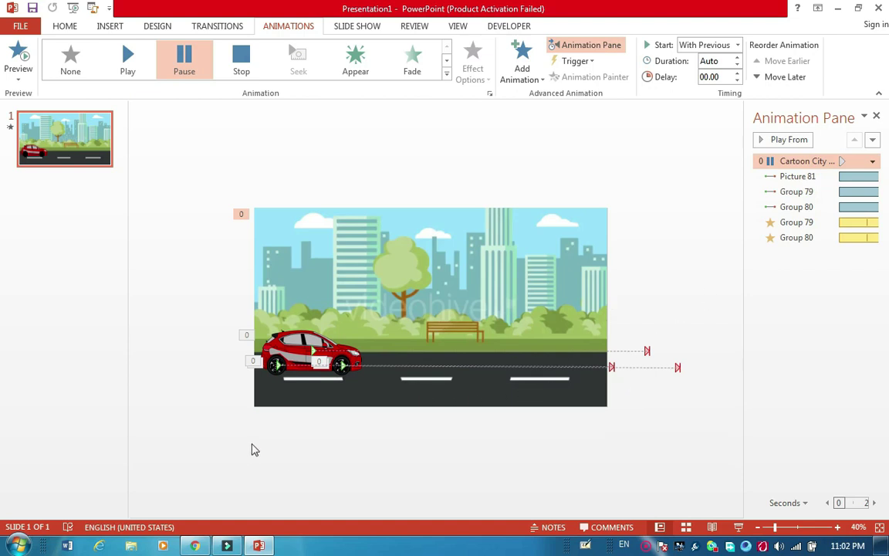
{"action": "mouse_move", "coordinate": [361, 400]}
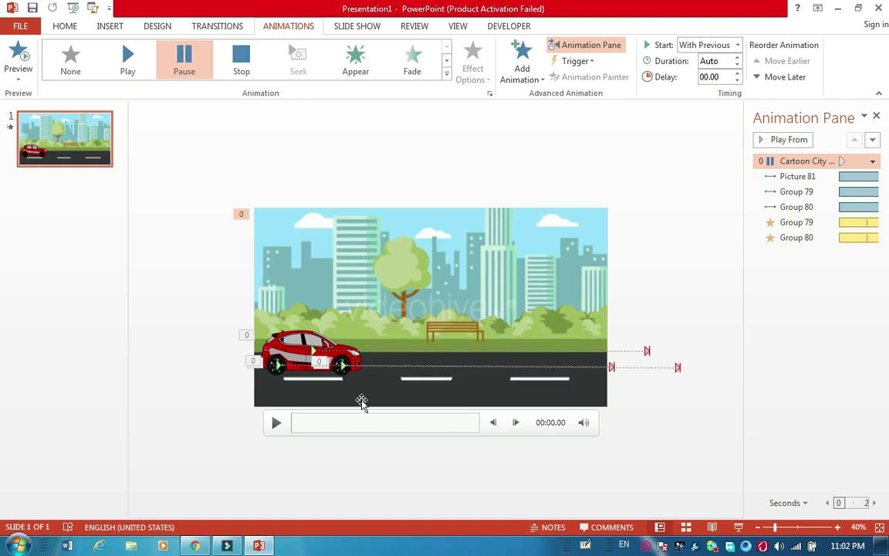
{"action": "left_click", "coordinate": [277, 424]}
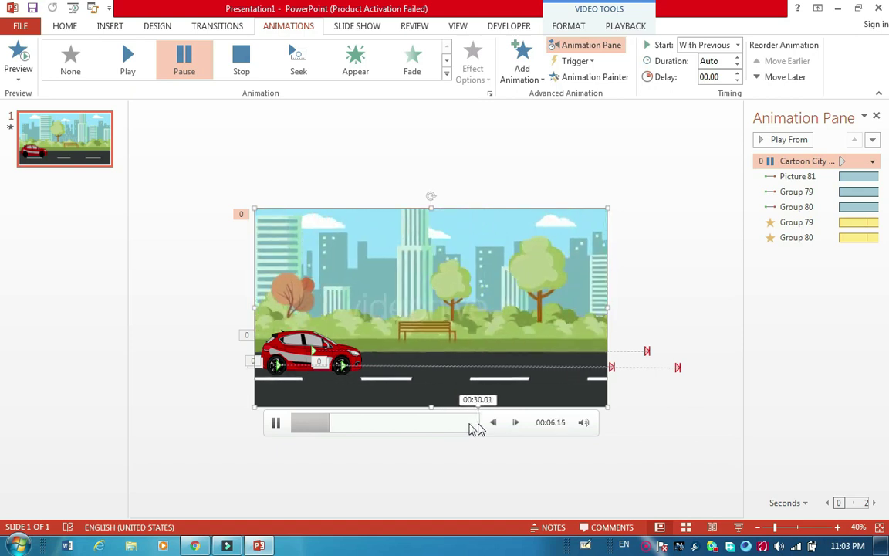
{"action": "left_click", "coordinate": [276, 424]}
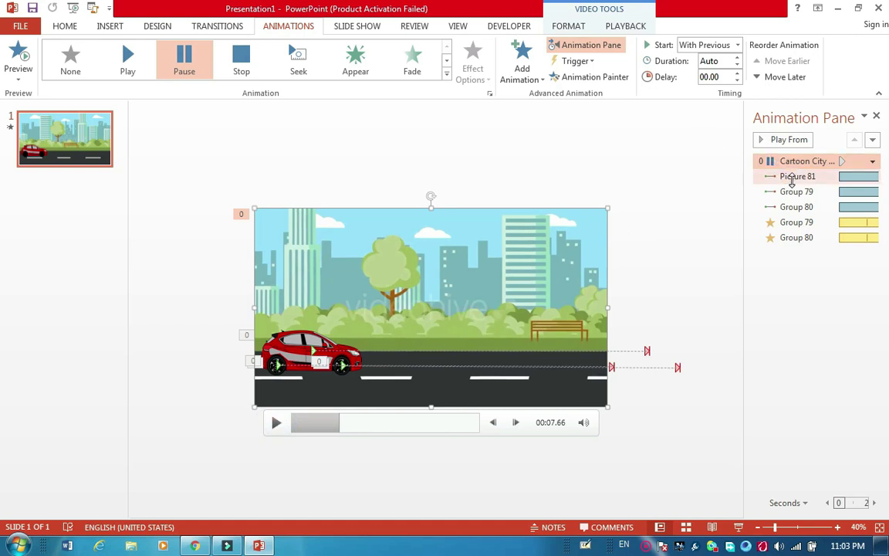
{"action": "left_click", "coordinate": [795, 177]}
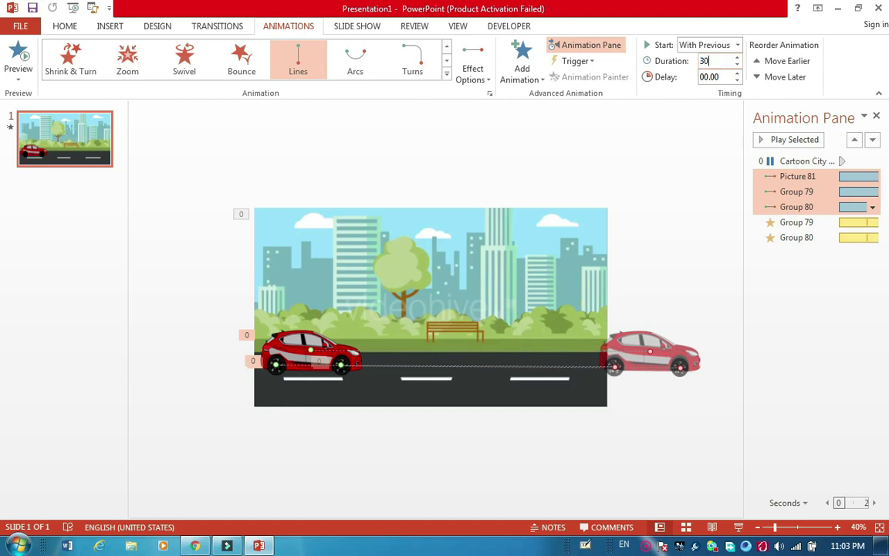
{"action": "type", "text": "30"}
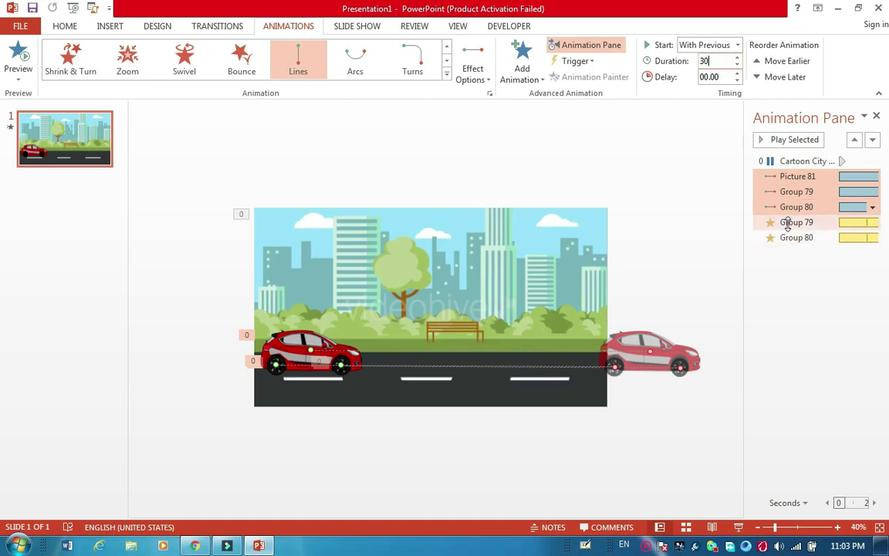
{"action": "left_click", "coordinate": [787, 222]}
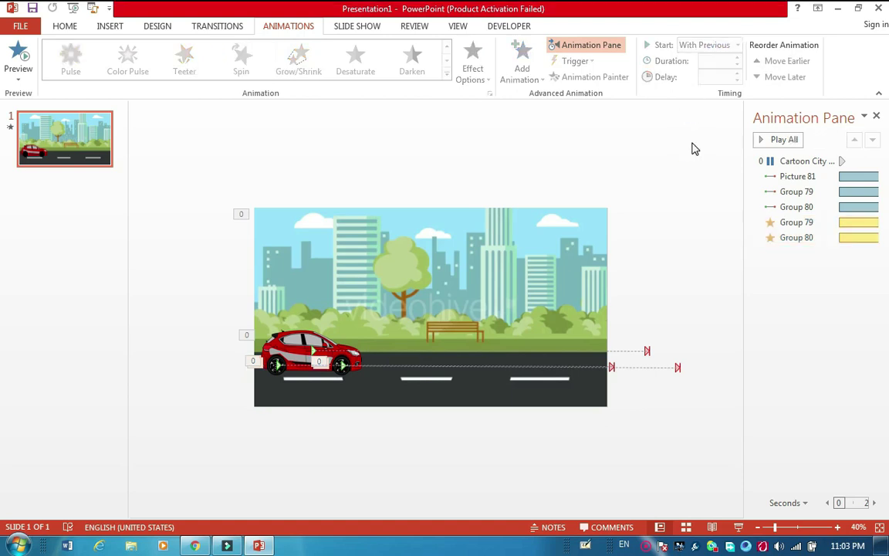
Start the slide show from the beginning with F5 and watch the car drive along the road.
{"action": "key", "text": "F5"}
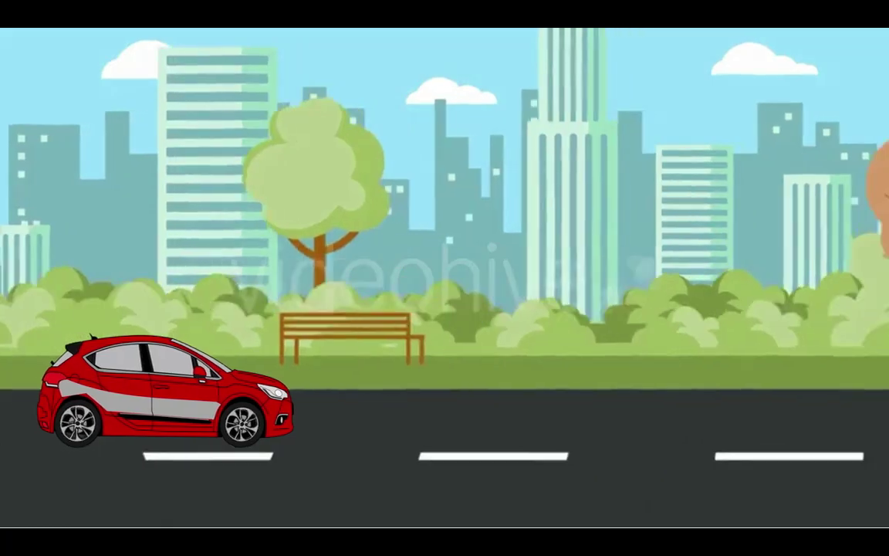